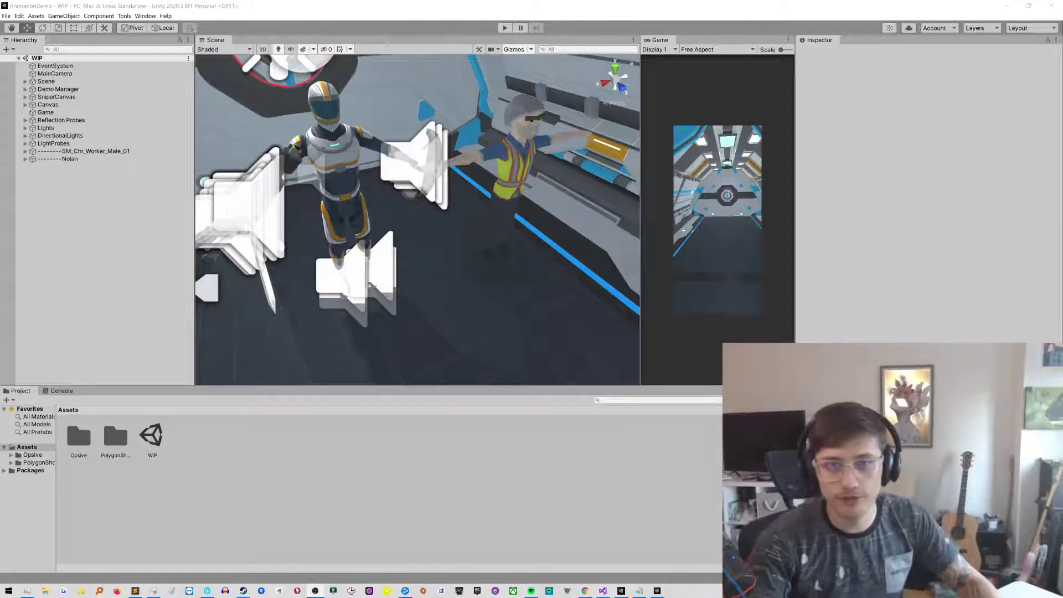
Step: Tilt the Scene view, check Nolan's Armor mesh, then select the worker SM_Chr_Worker_Male_01
click(435, 244)
scroll(435, 247, up, 2)
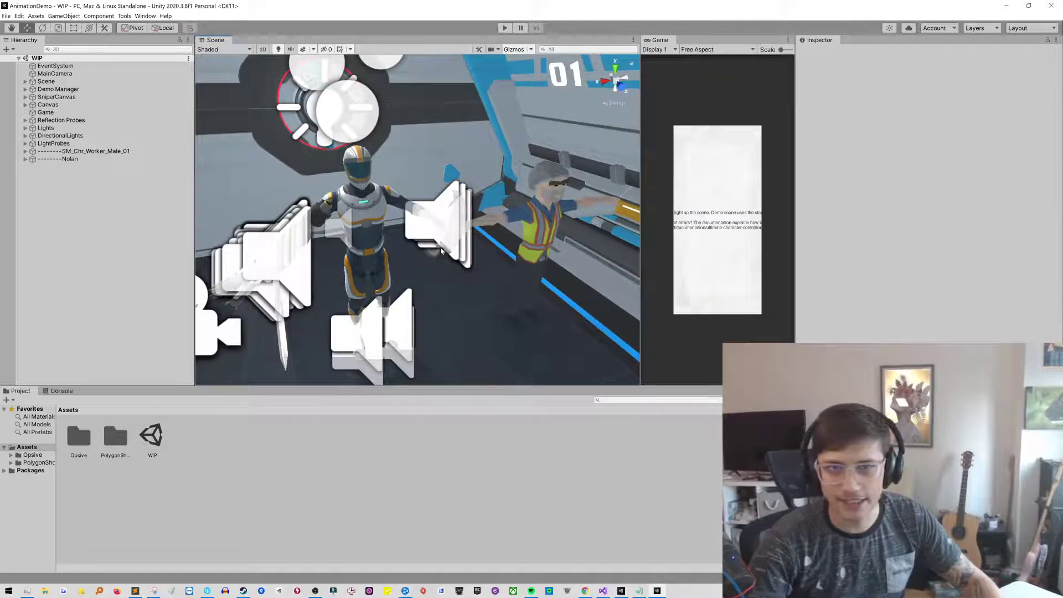
right_drag(441, 251, 458, 276)
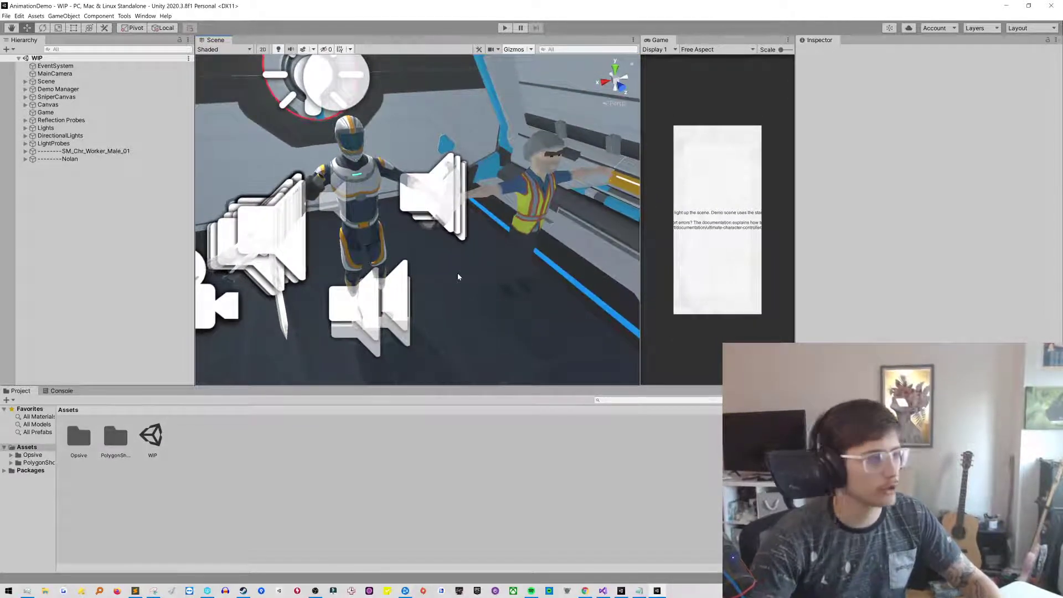
click(365, 195)
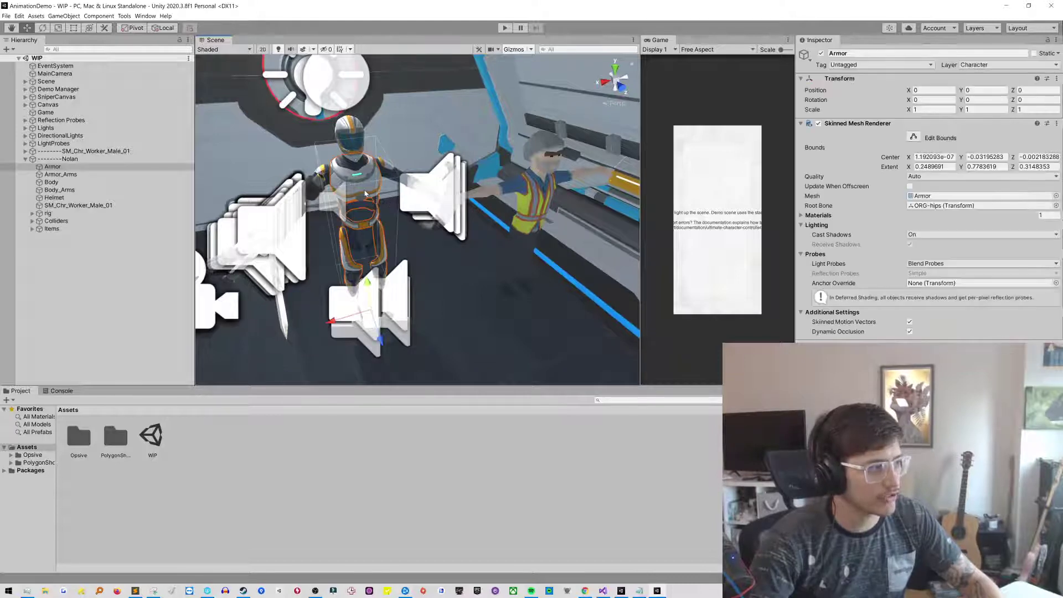
click(442, 247)
click(339, 173)
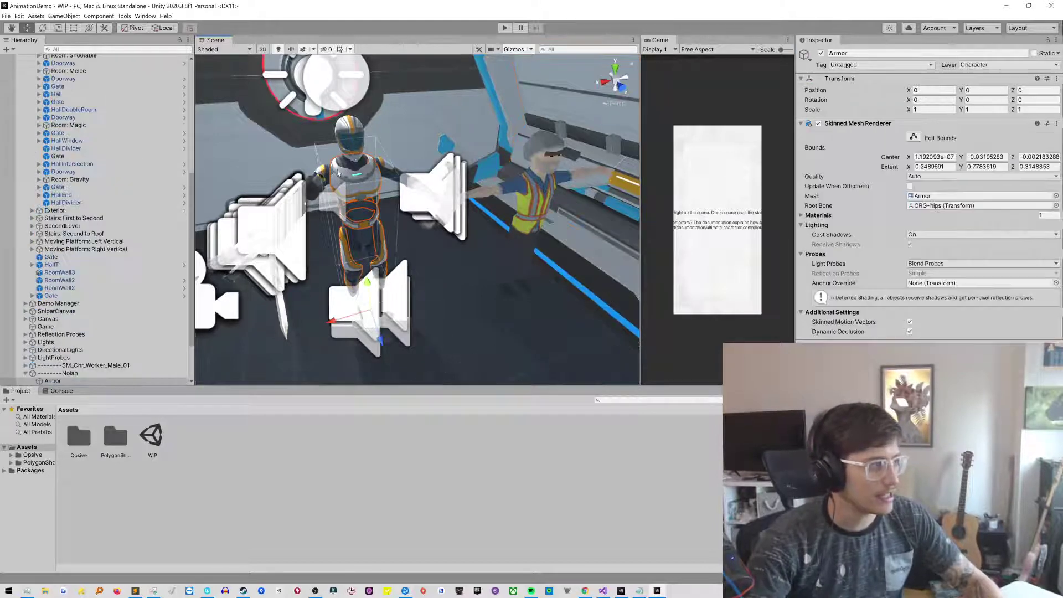
click(534, 207)
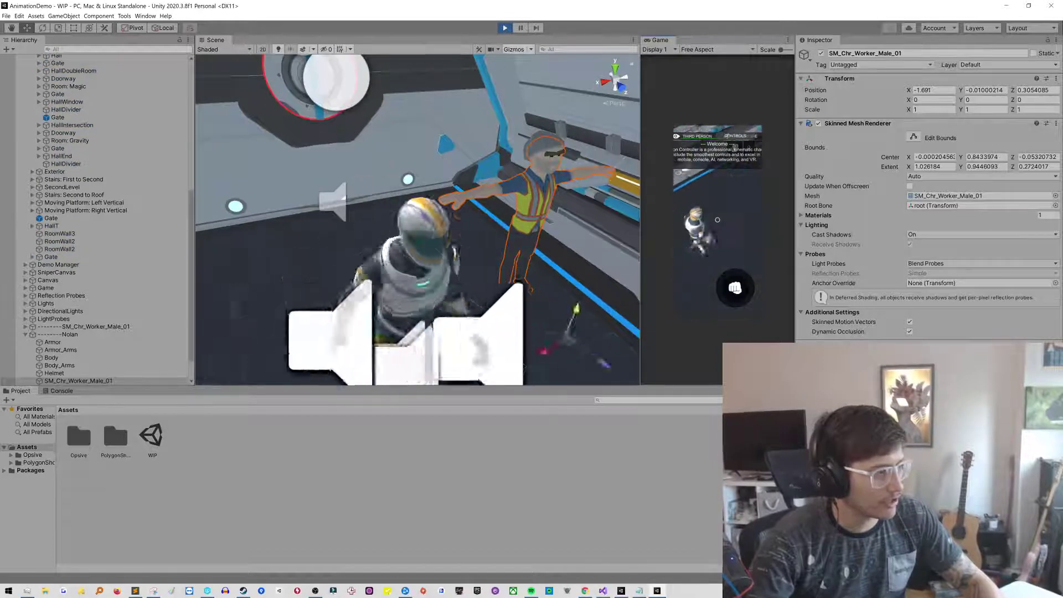
key(super)
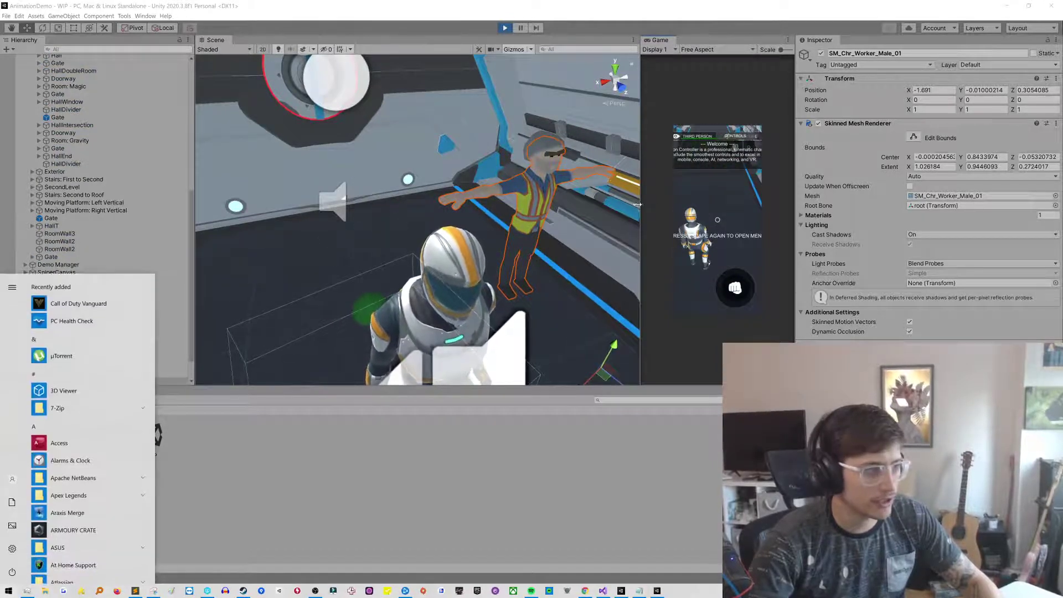
drag(640, 198, 480, 198)
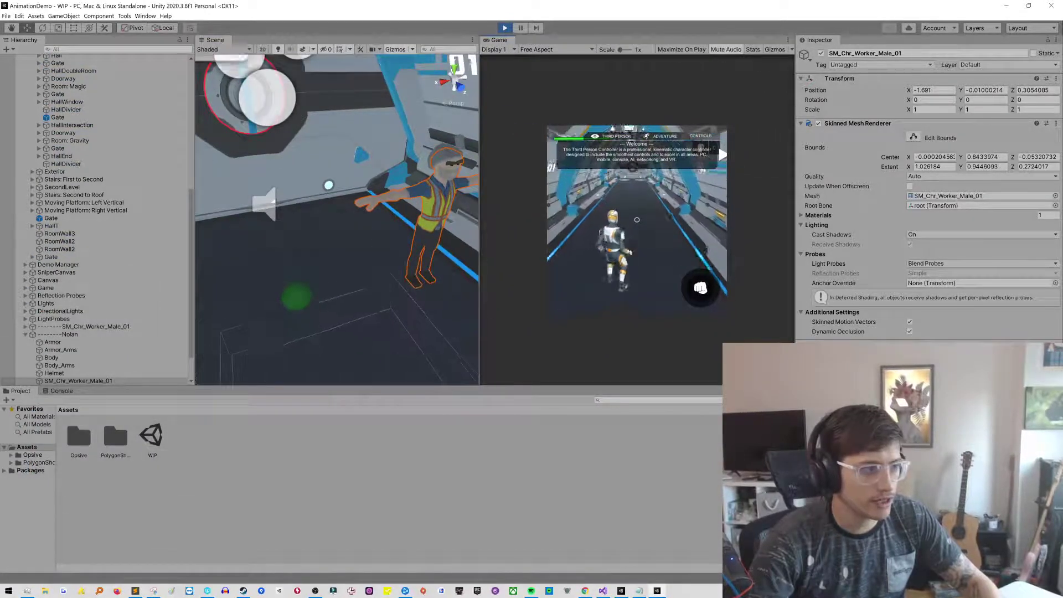
key(w)
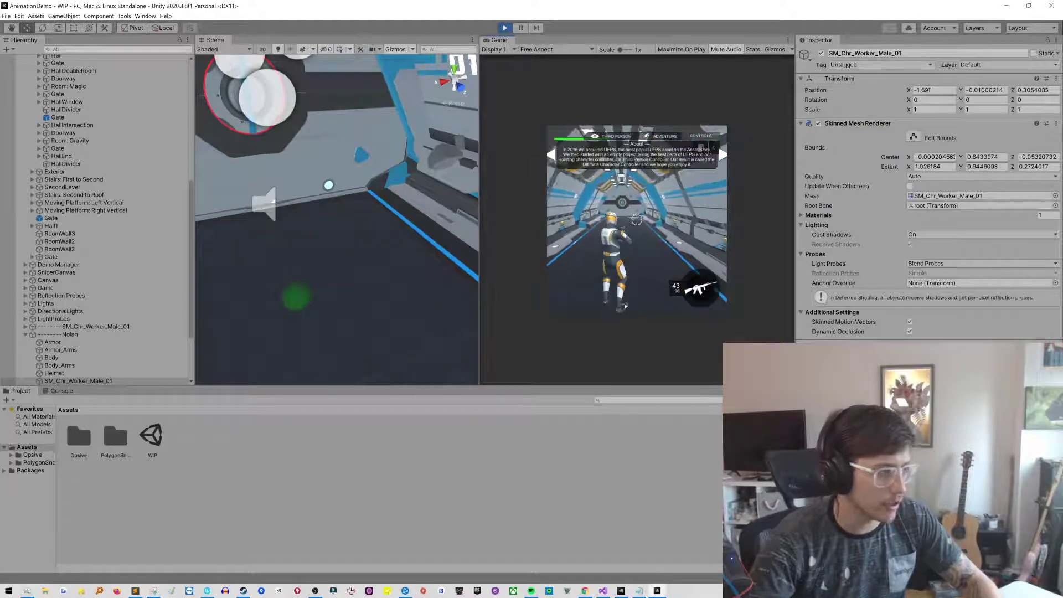
key(super)
click(505, 28)
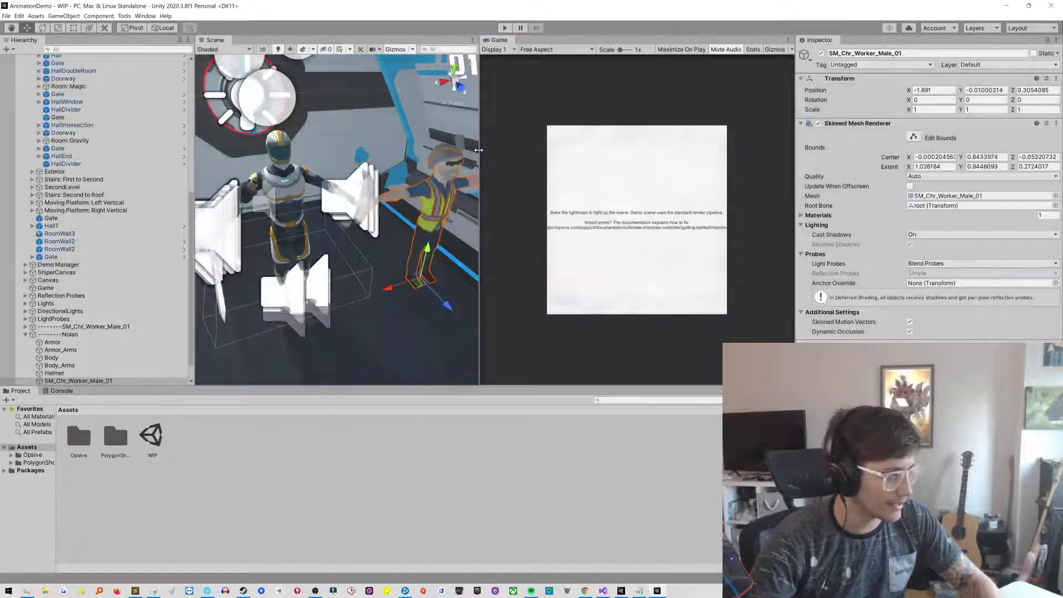
drag(480, 148, 603, 151)
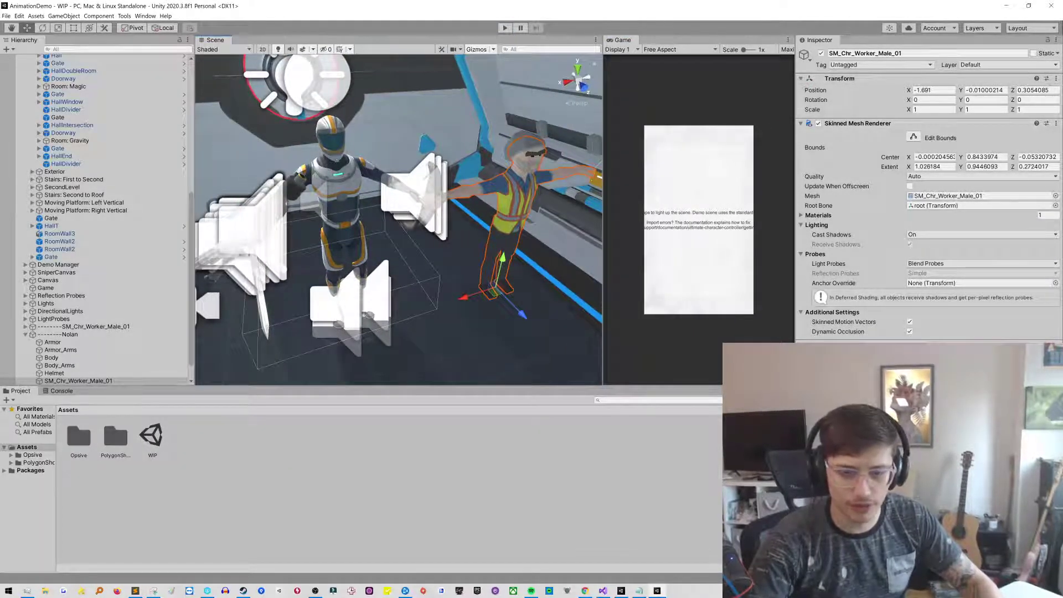
Step: Expand the YouTube rig-porting comment, select its full text, and minimize Chrome
key(alt+Tab)
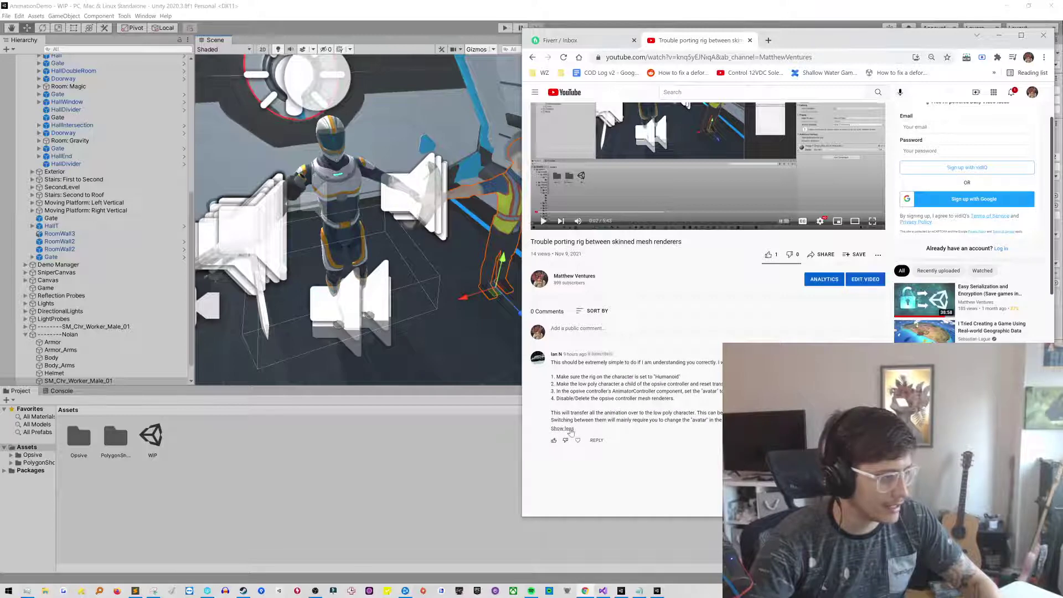
click(570, 430)
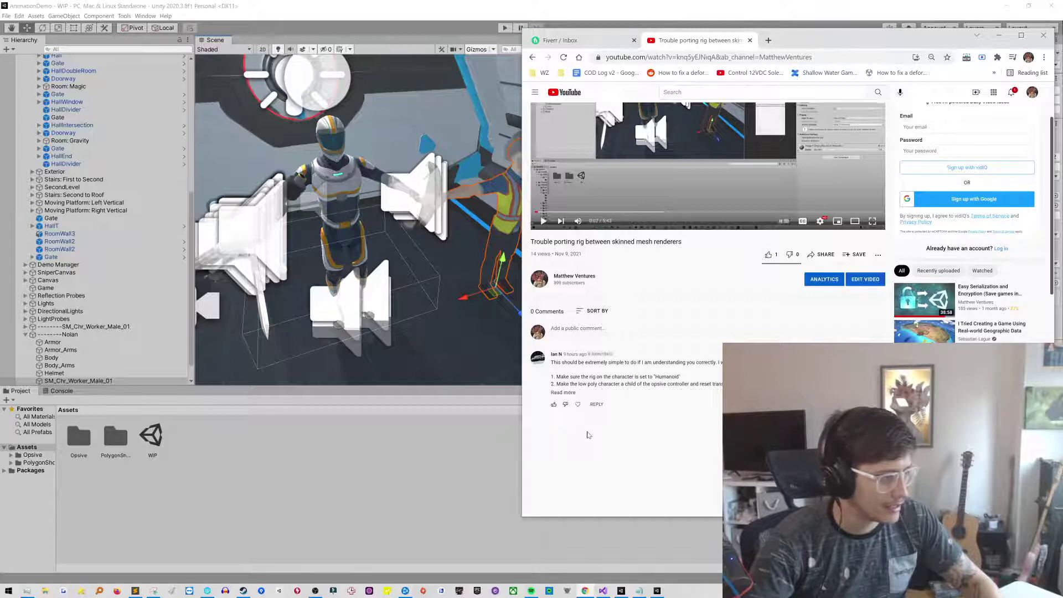
click(572, 393)
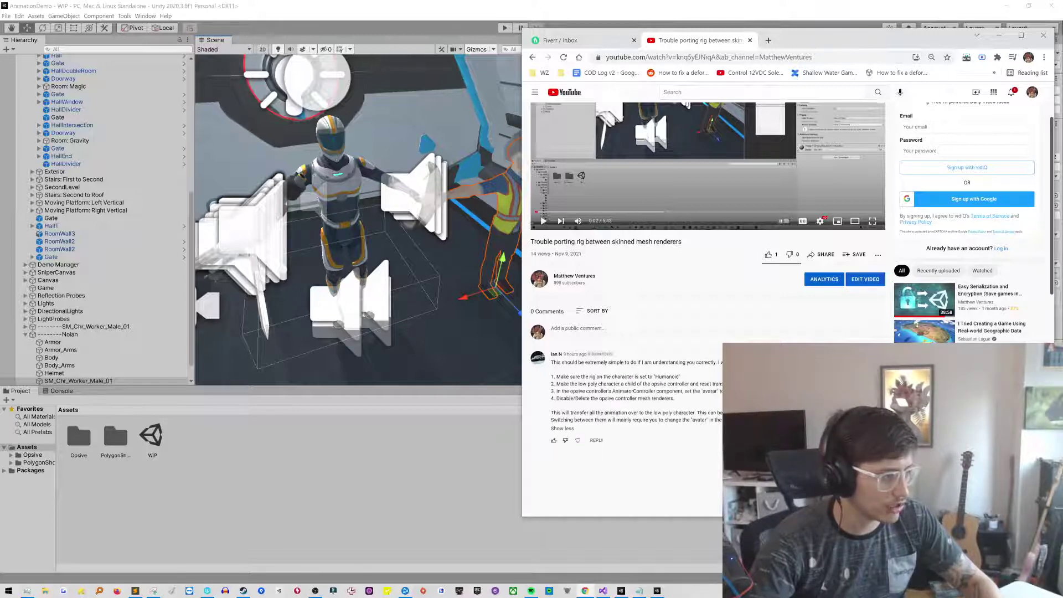
drag(720, 421, 551, 362)
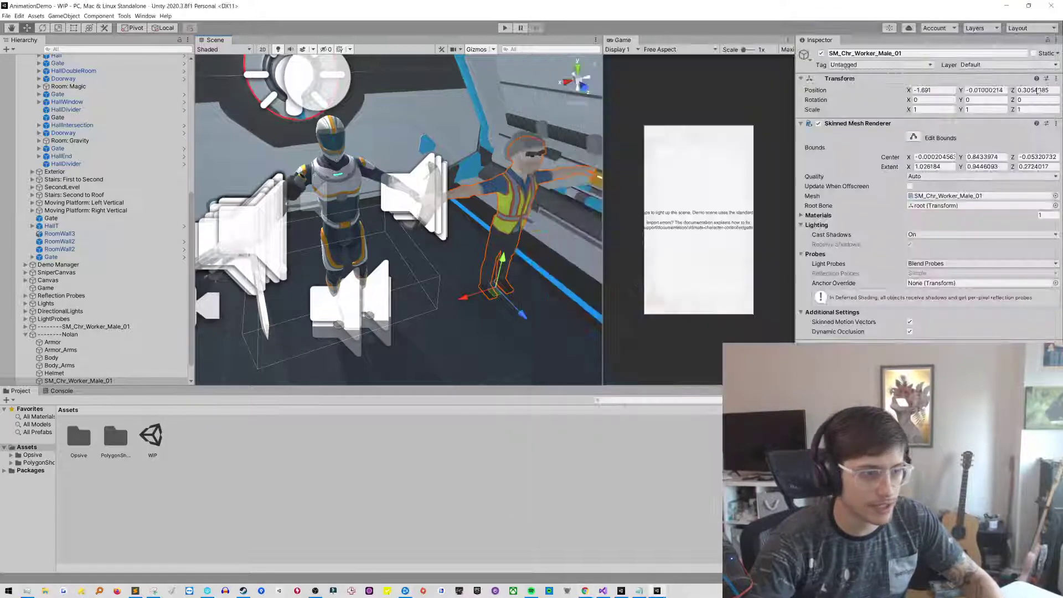
click(999, 35)
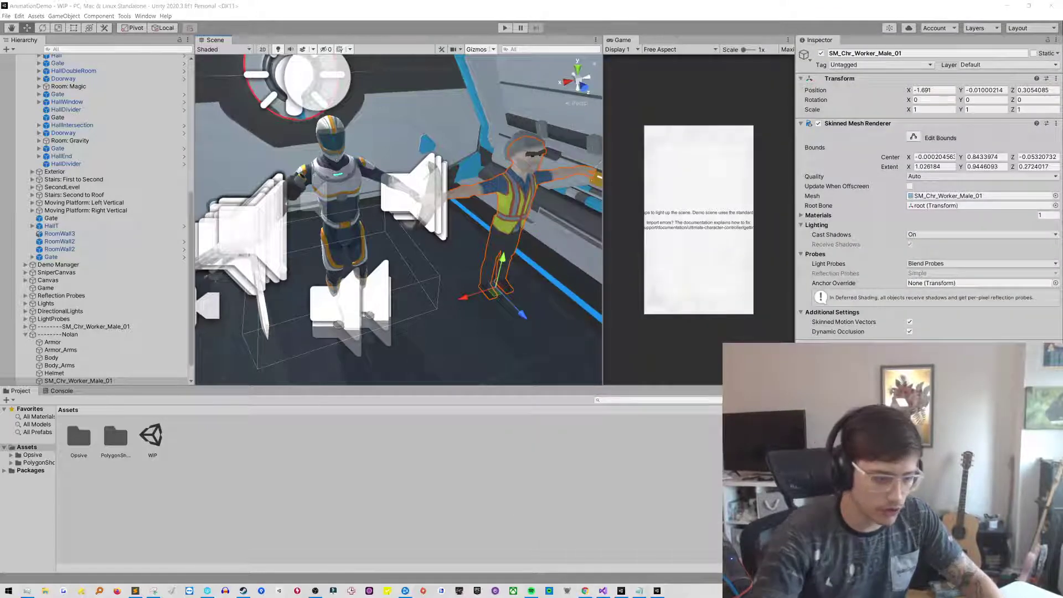
Step: Paste the comment into a new Notepad note, position the window, and highlight the Humanoid step
click(639, 591)
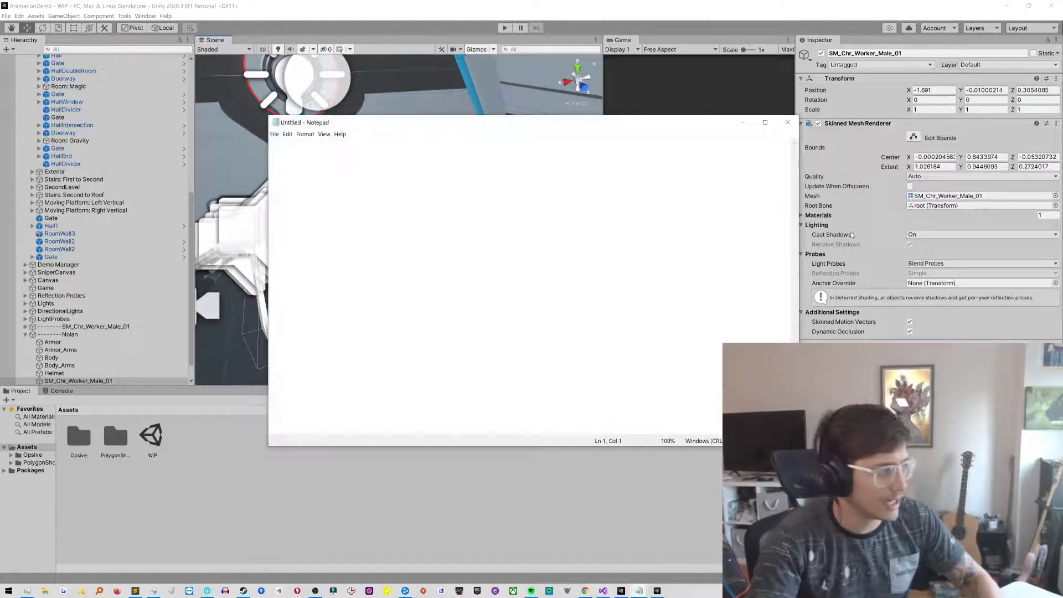
text(This should be extremely simple to do if I am understanding you correctly. I will try to briefly go through it here:  1. Make sure the rig on the character is set to "Humanoid" 2. Make the low poly character a child of the opsive controller and reset transform position (right click on transform component). 3. In the opsive controller's AnimatorController component, set the "avatar" to the low poly character's avatar. 4. Disable/Delete the opsive controller mesh renderers.  This will transfer all the animation over to the low poly character. This can be done with however many character models you may need. Switching between them will mainly require you to change the "avatar" in the AnimatorController and toggle mesh visibility.)
drag(685, 124, 815, 170)
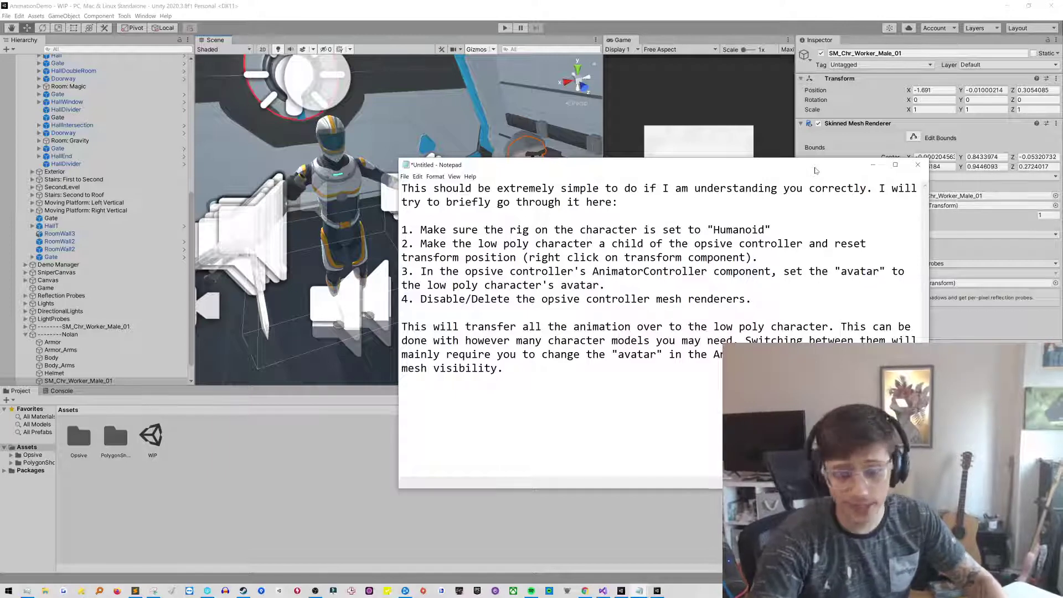
drag(806, 168, 836, 170)
drag(469, 232, 801, 231)
Step: Back in Unity, inspect Nolan's Armor, rig and the worker mesh SM_Chr_Worker_Male_01
key(alt+Tab)
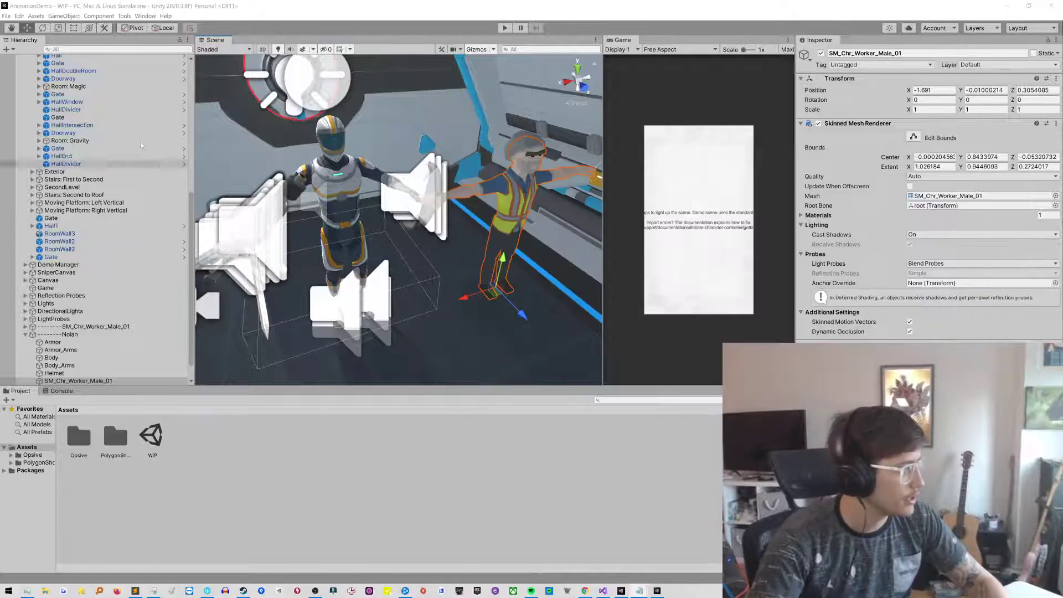
click(344, 178)
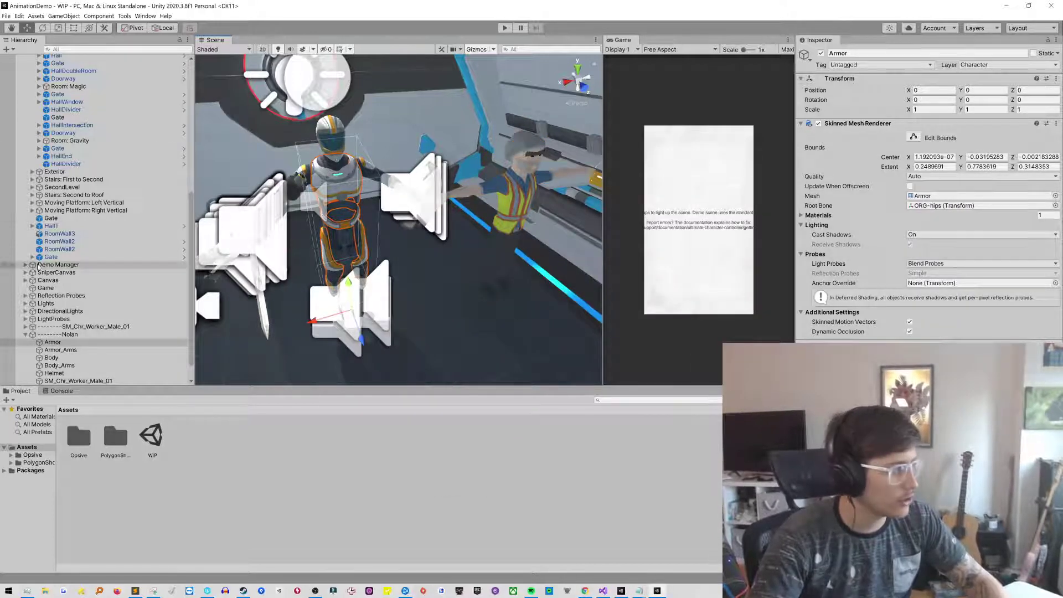
scroll(81, 360, down, 1)
click(83, 365)
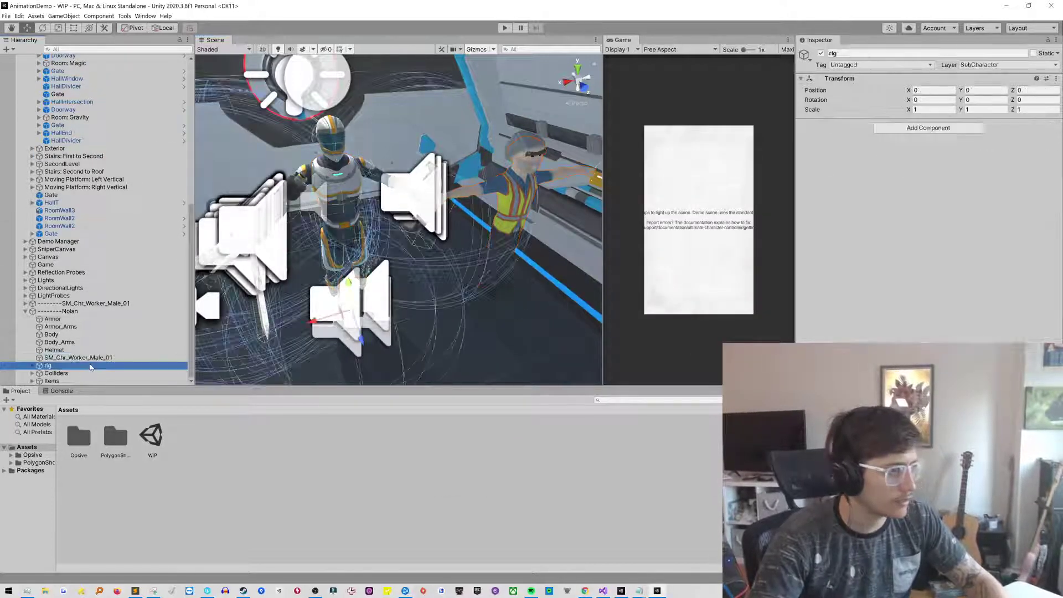
click(83, 358)
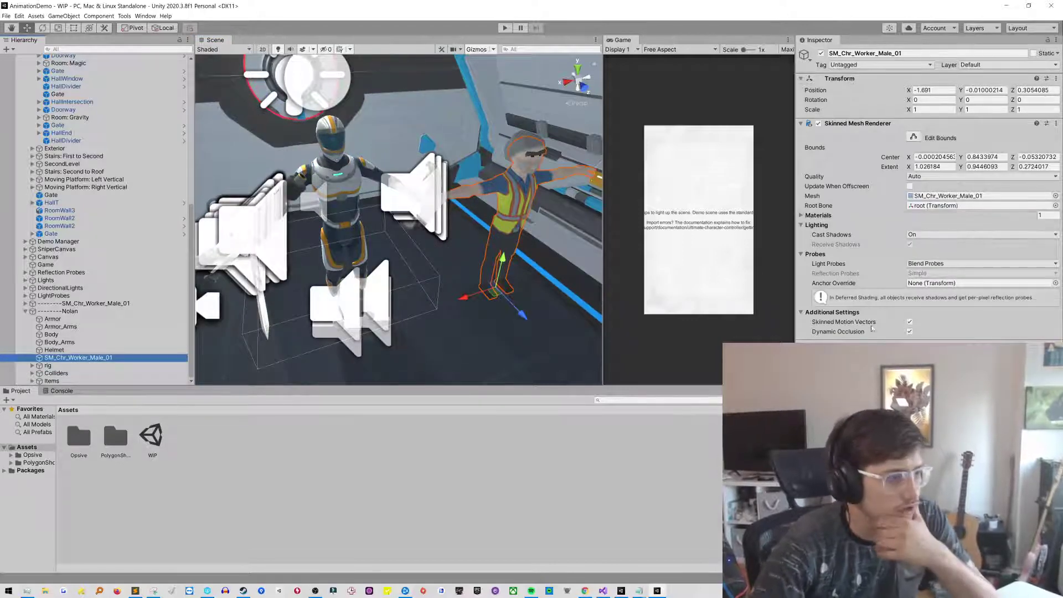
Step: Select the Nolan root and ping NolanAvatar from its Animator's Avatar field
click(164, 310)
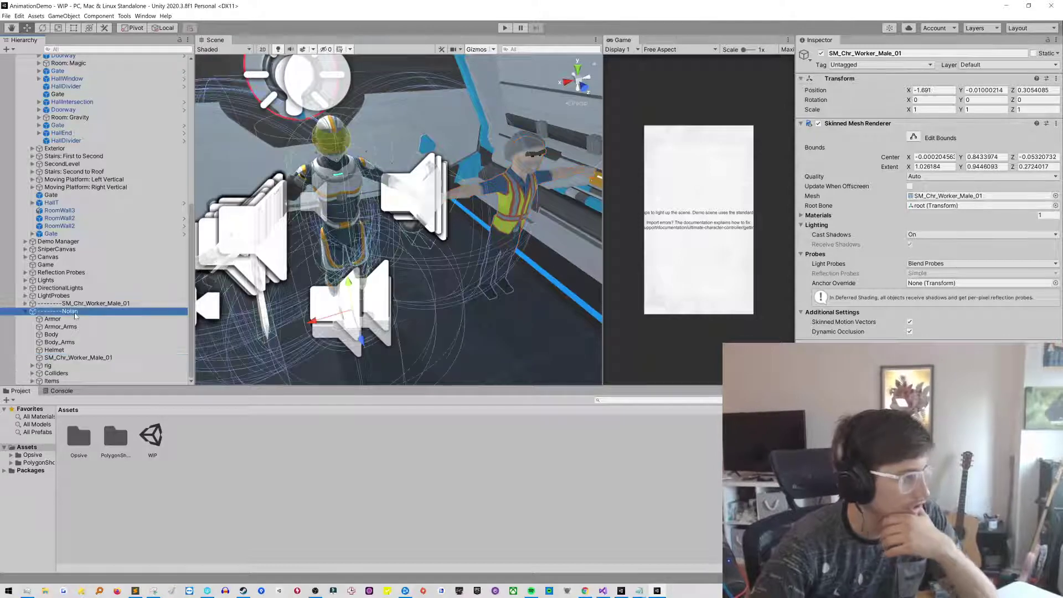
scroll(886, 310, down, 5)
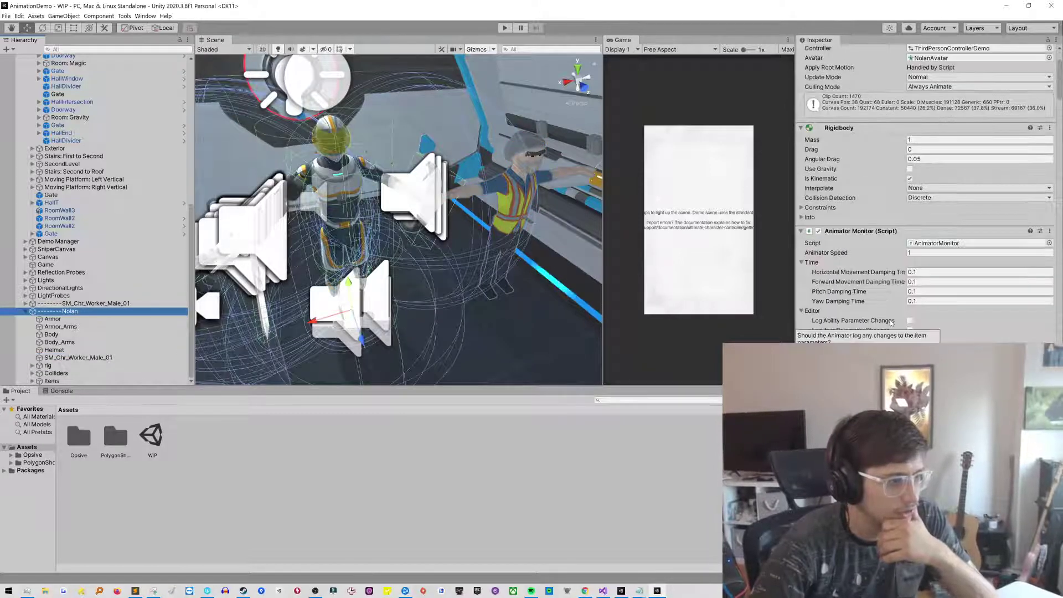
scroll(890, 322, up, 5)
click(926, 146)
Step: Review NolanAvatar's bone mapping and muscle settings, then return to the Assets root folder
click(629, 435)
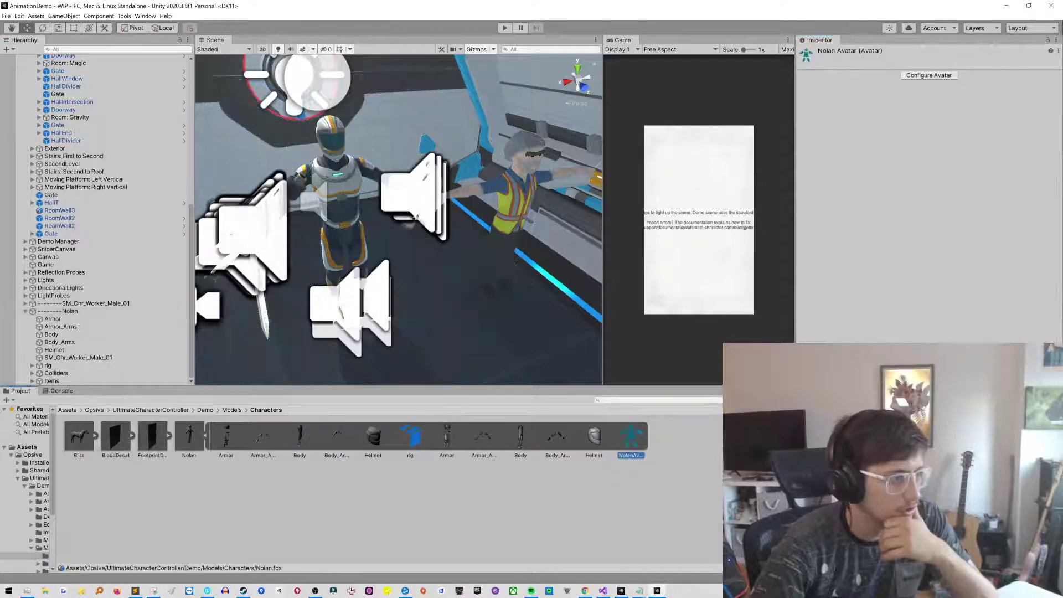
click(929, 76)
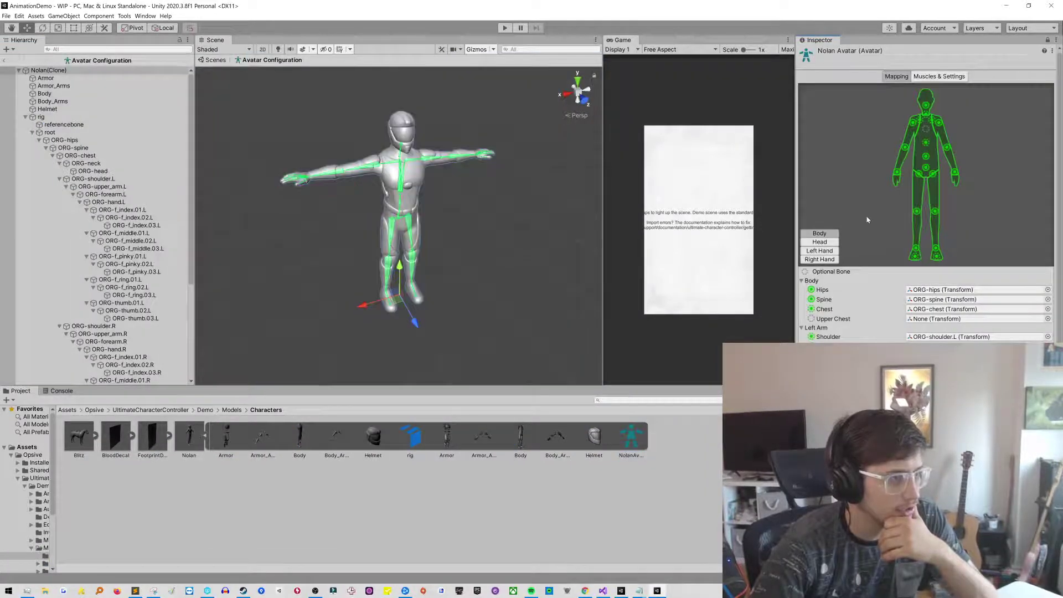
scroll(867, 220, down, 3)
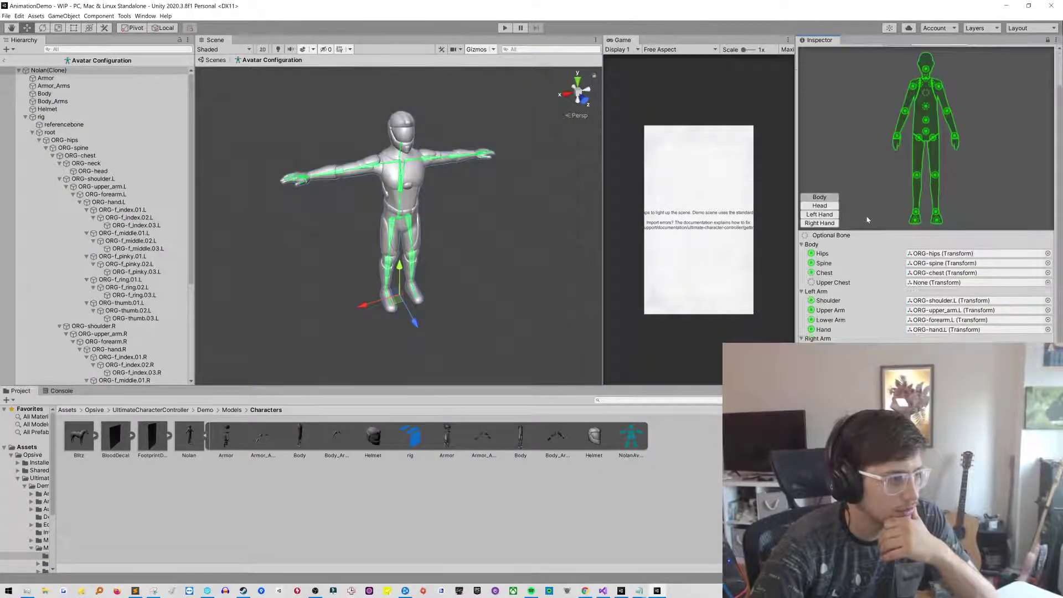
scroll(867, 220, up, 3)
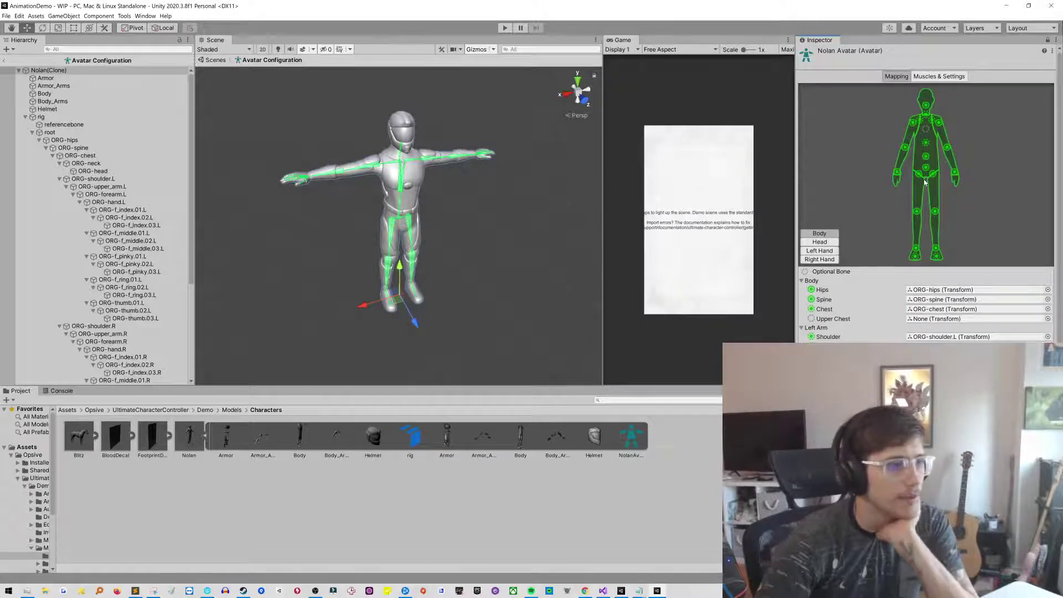
click(943, 78)
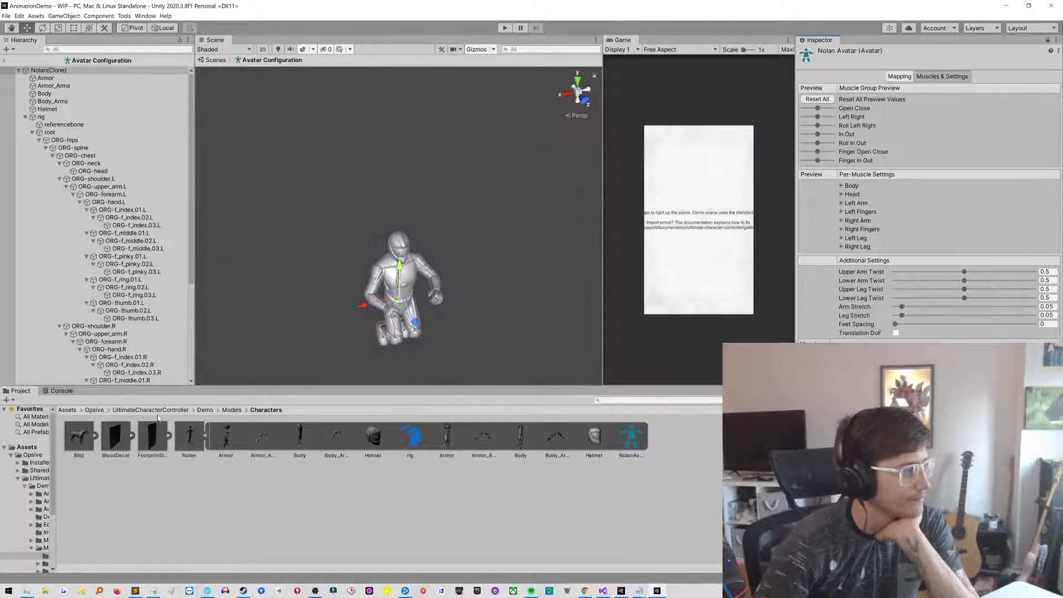
click(67, 410)
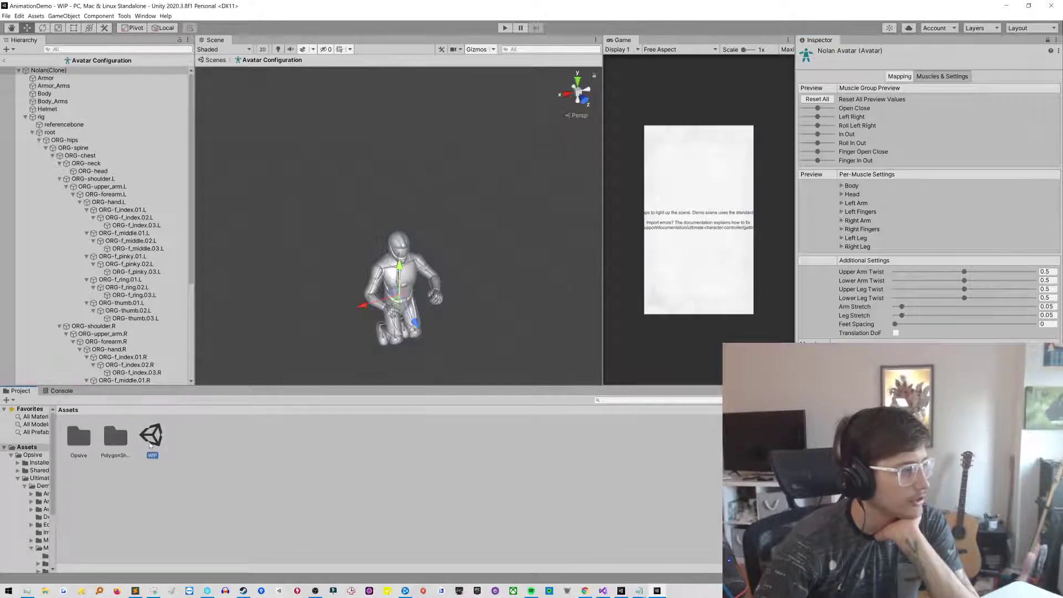
Step: Open the WIP scene and compare Nolan's Armor and Body with the worker's renderer
double_click(162, 444)
click(349, 184)
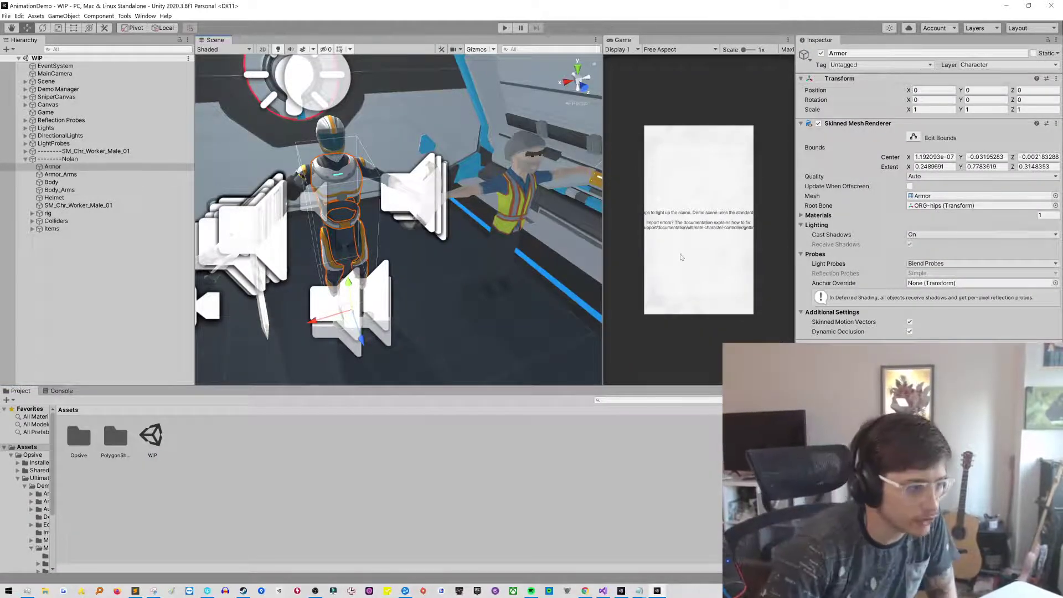
click(89, 182)
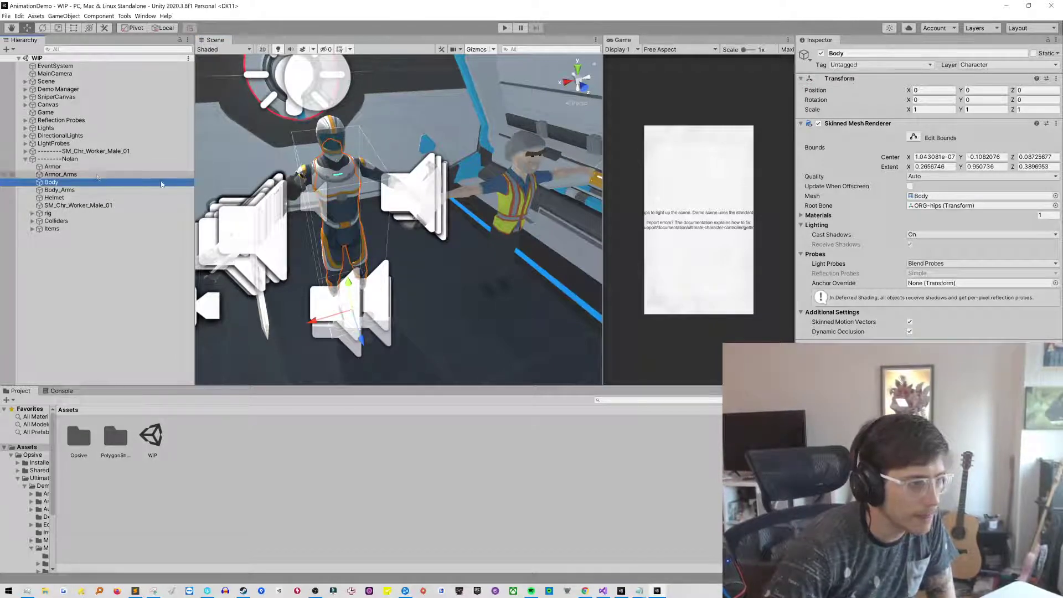
click(525, 195)
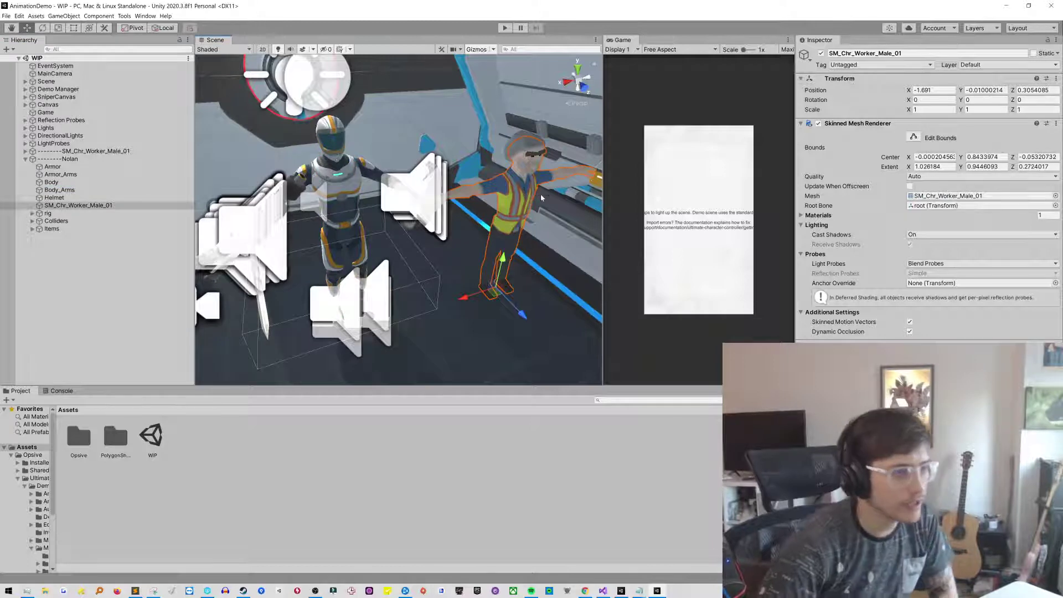
click(350, 197)
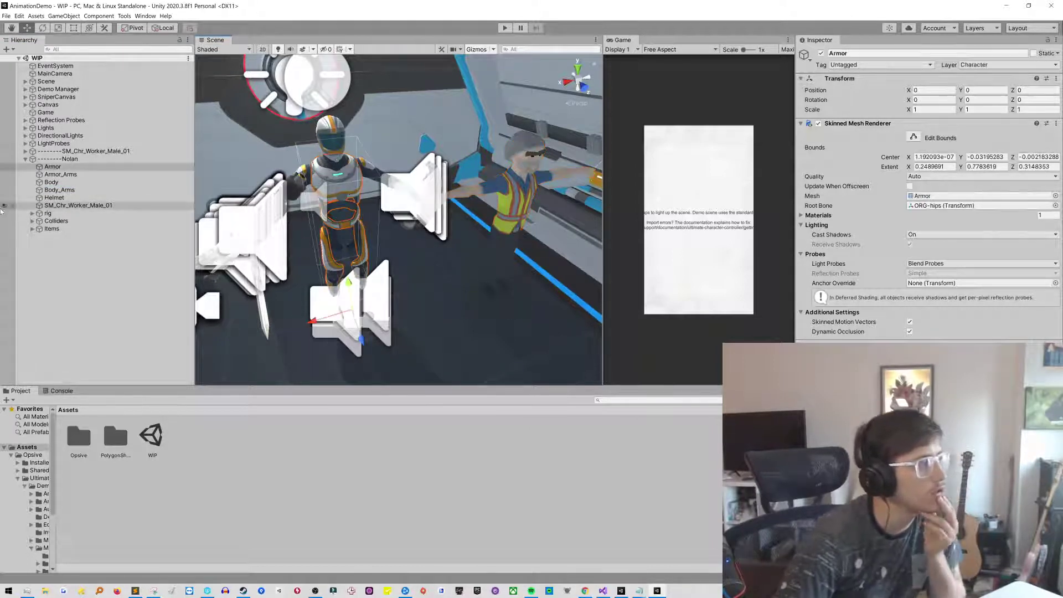
Step: Expand Nolan's rig to inspect referencebone and root, then check the worker and Helmet renderers
click(47, 213)
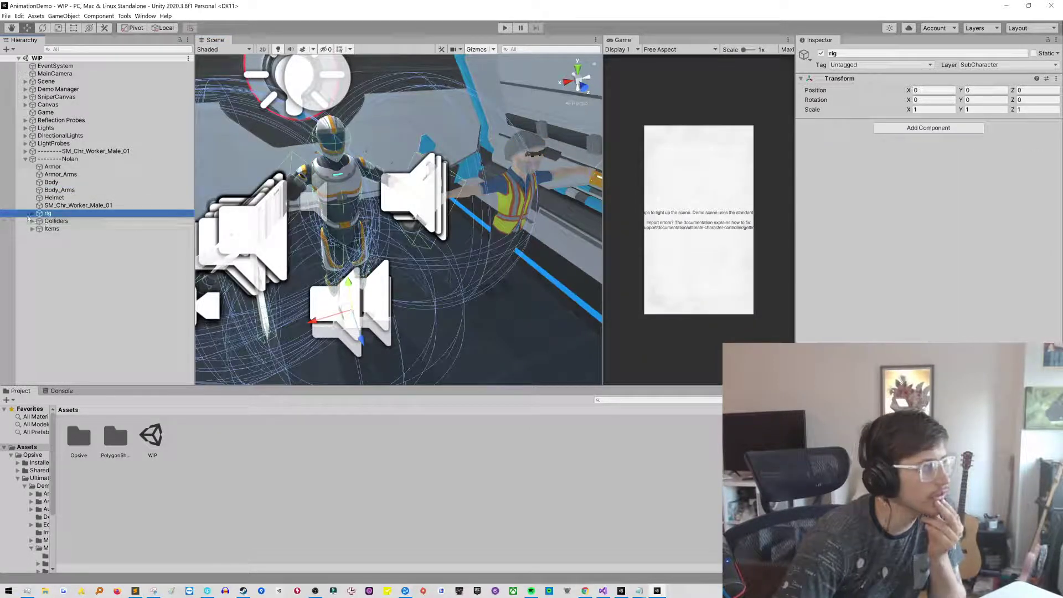
click(32, 213)
click(67, 221)
click(67, 229)
click(97, 206)
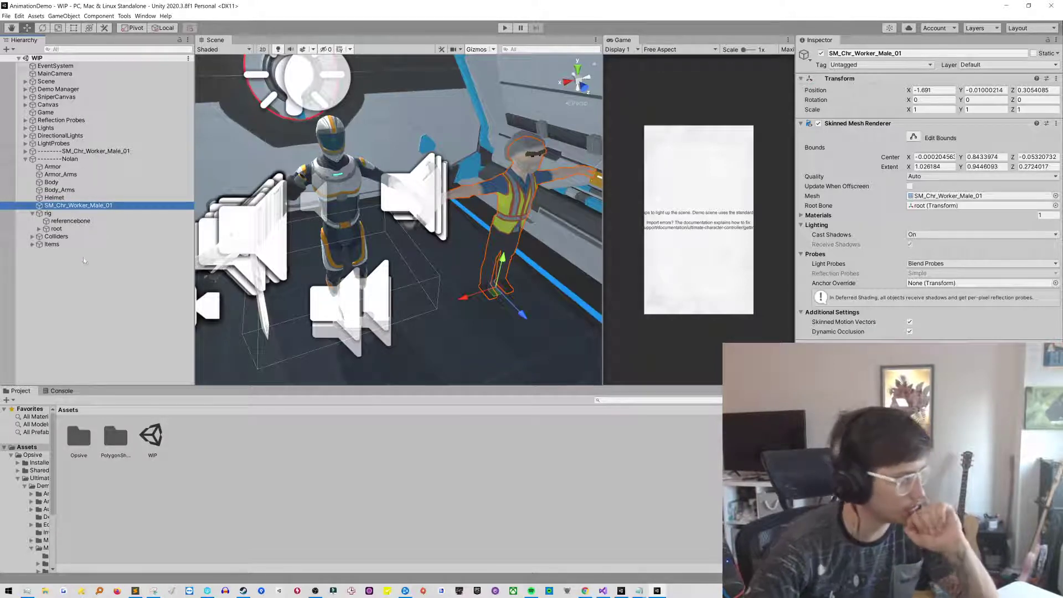
click(61, 214)
click(54, 198)
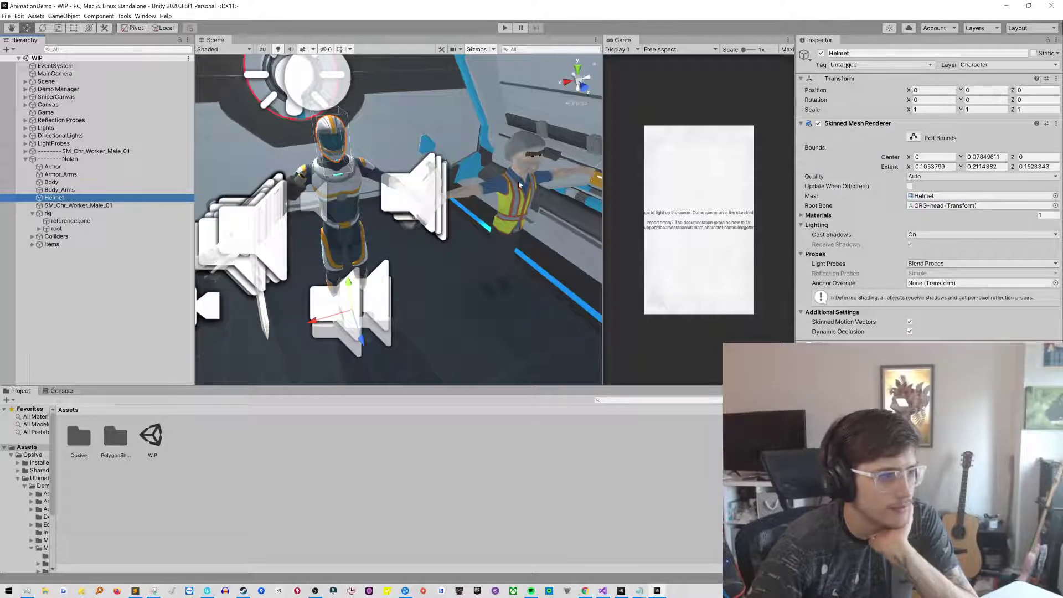
Step: Locate the Helmet mesh asset and inspect Nolan's ThirdPersonControllerDemo animator controller
click(953, 197)
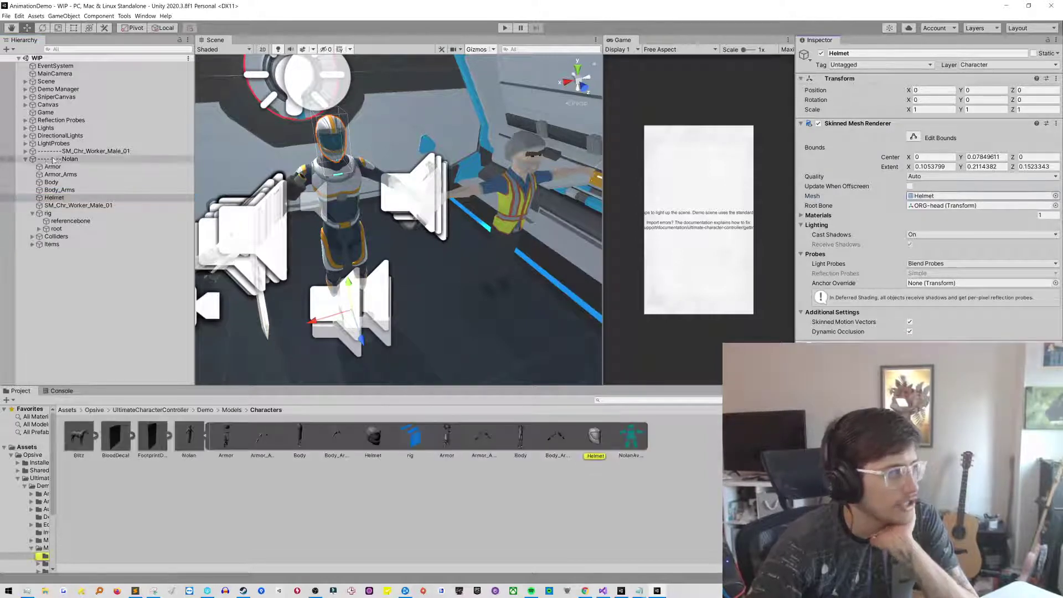
click(82, 159)
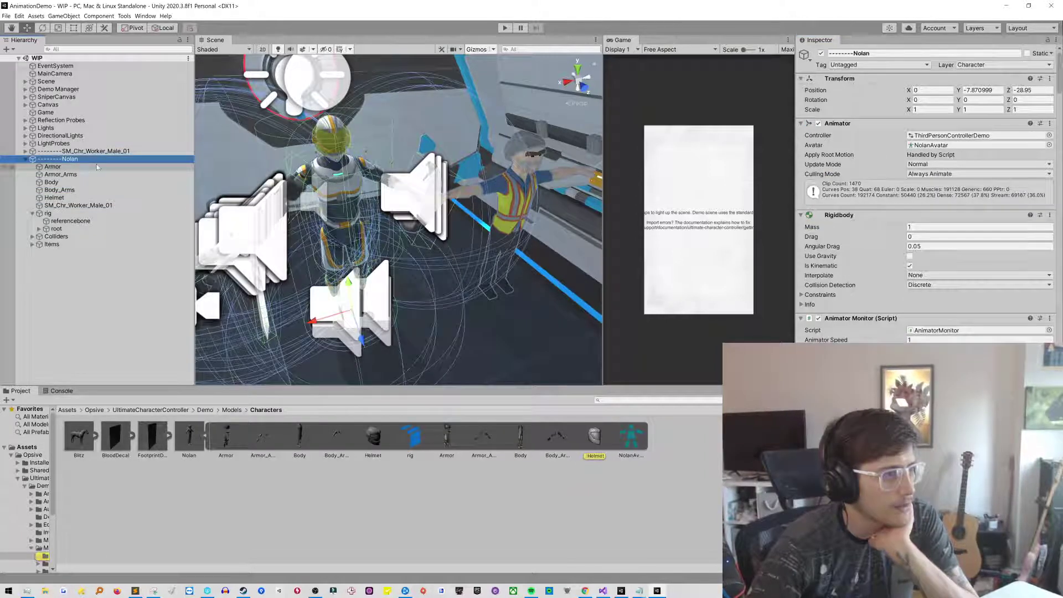
click(940, 137)
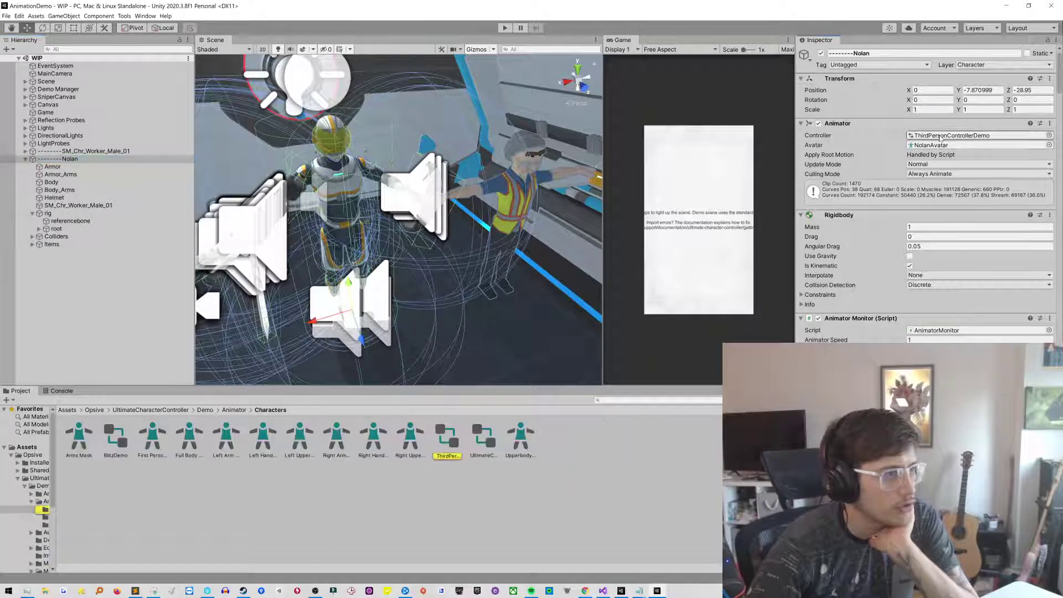
click(447, 441)
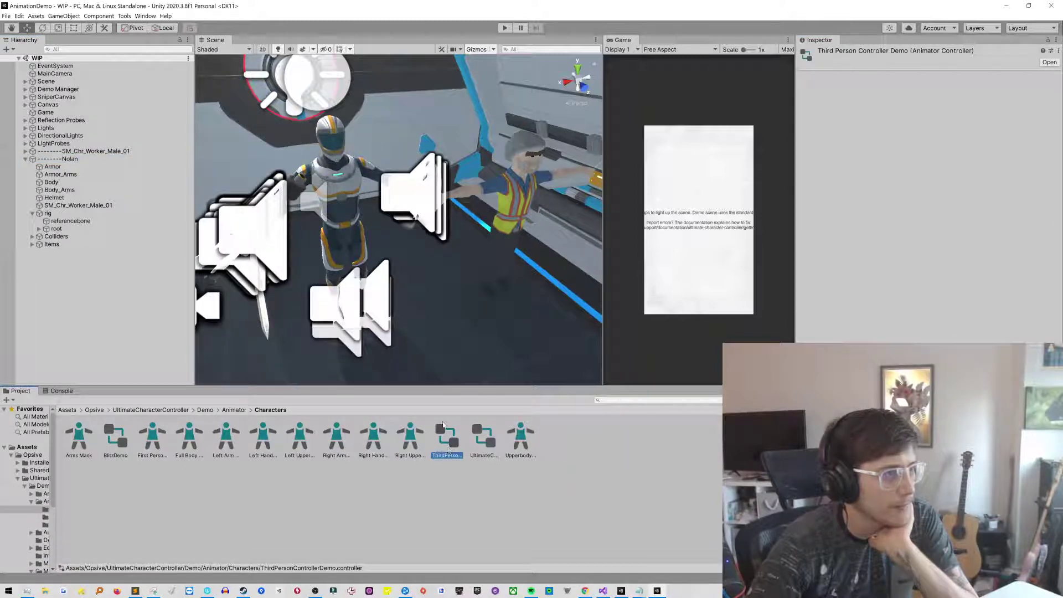
click(62, 159)
Step: Open NolanAvatar's configuration and check its Muscles & Settings and Mapping tabs
click(932, 145)
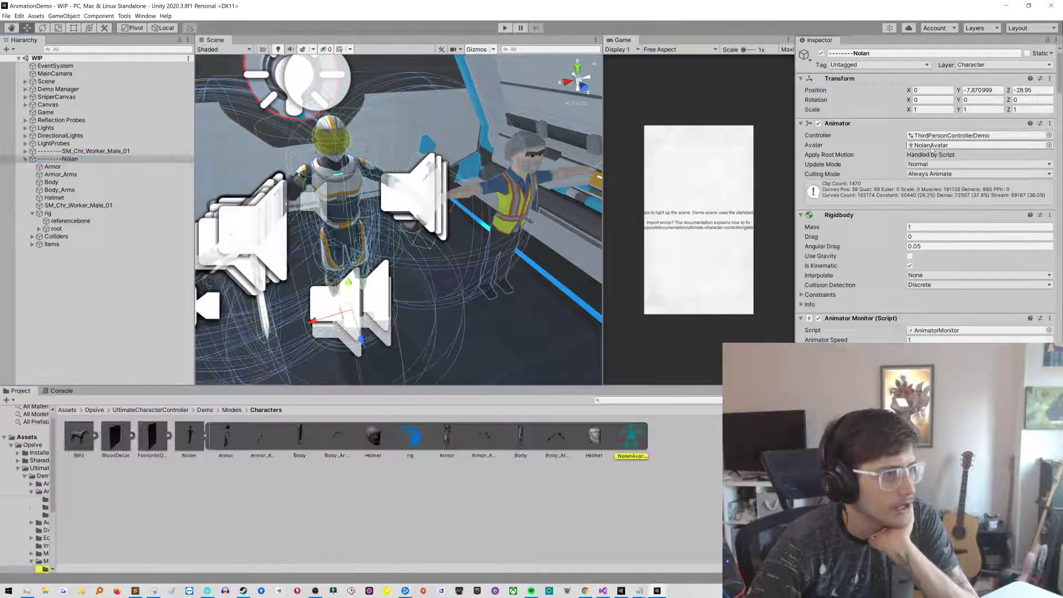
click(631, 440)
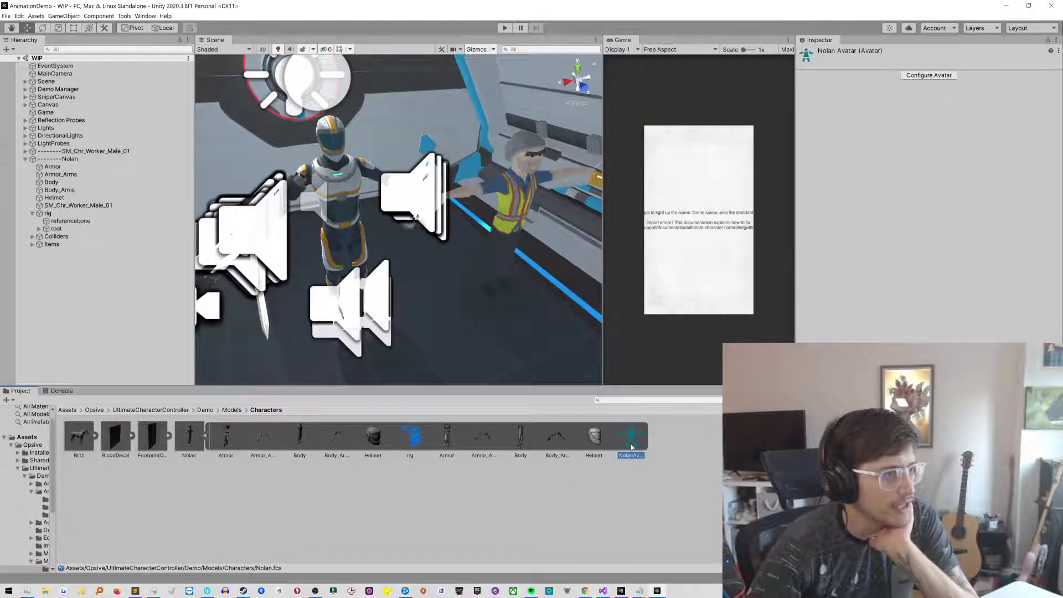
click(915, 75)
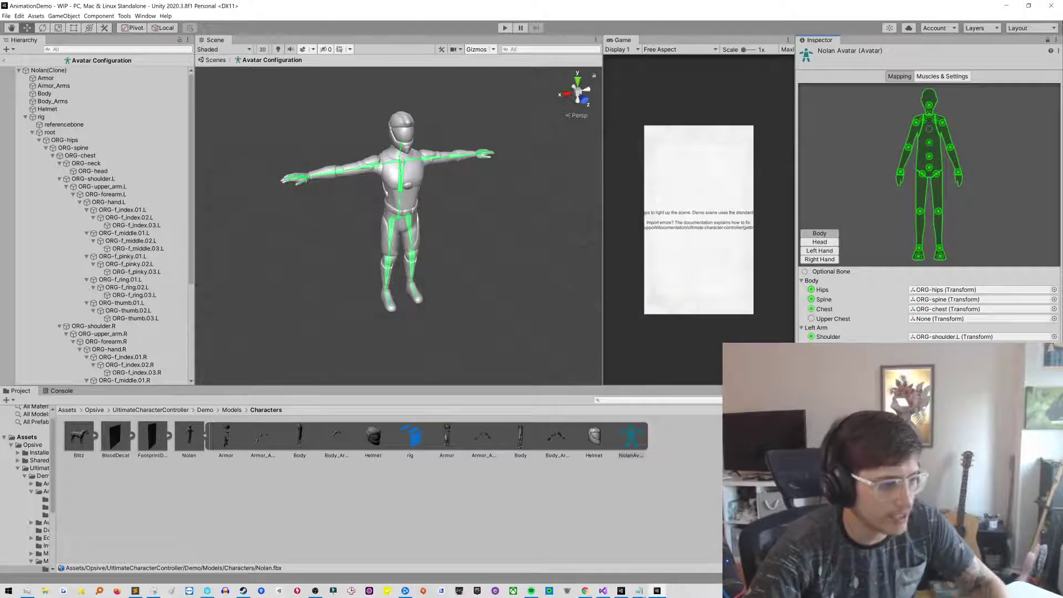
click(964, 77)
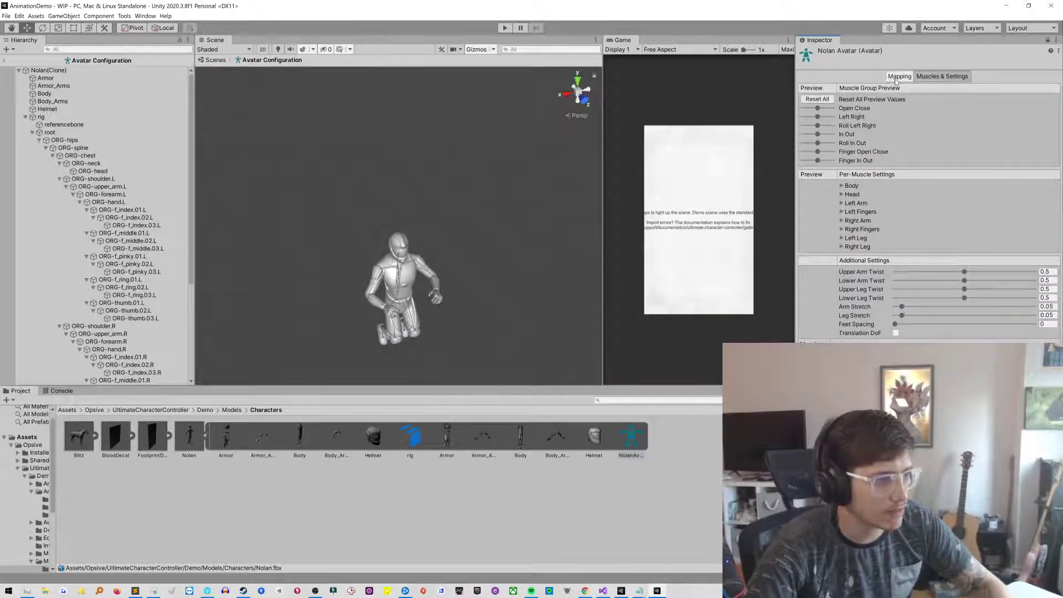
click(893, 77)
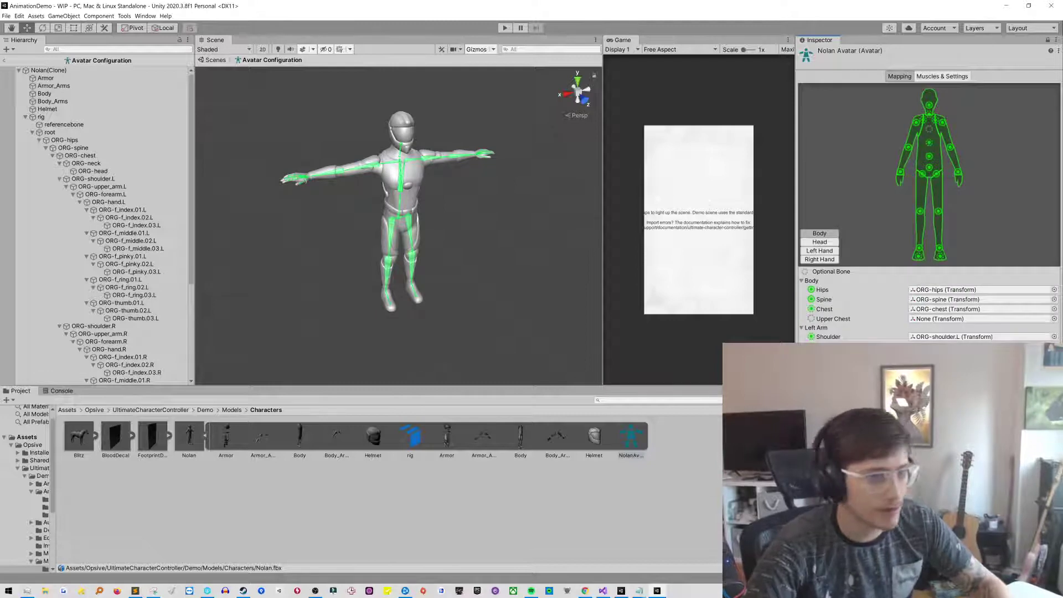
Step: Read step 2 in Notepad on parenting the low-poly character, then return to the Assets folder
key(alt+Tab)
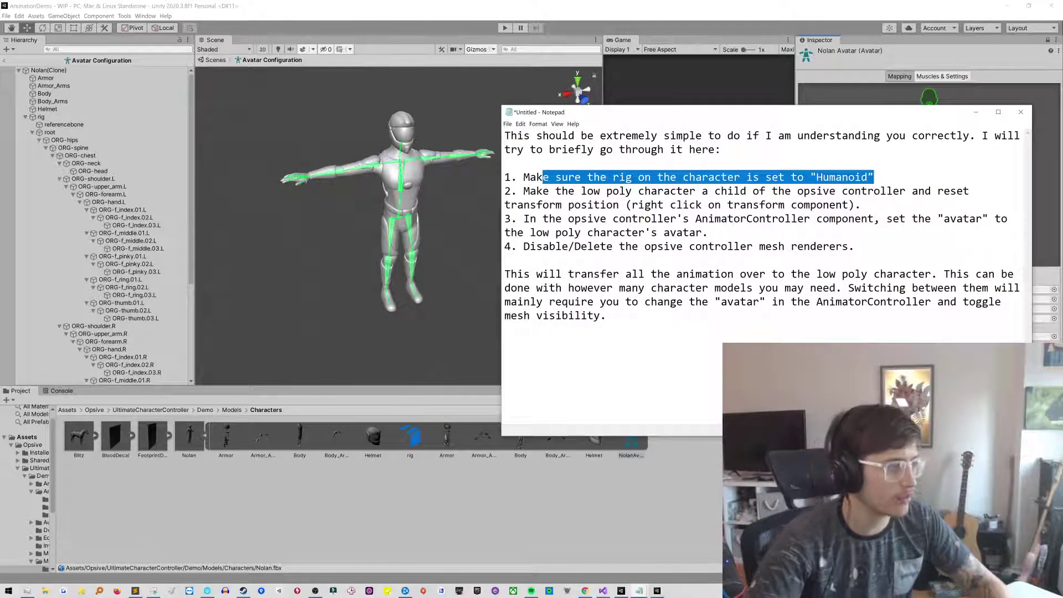
drag(976, 191, 530, 191)
drag(862, 205, 524, 191)
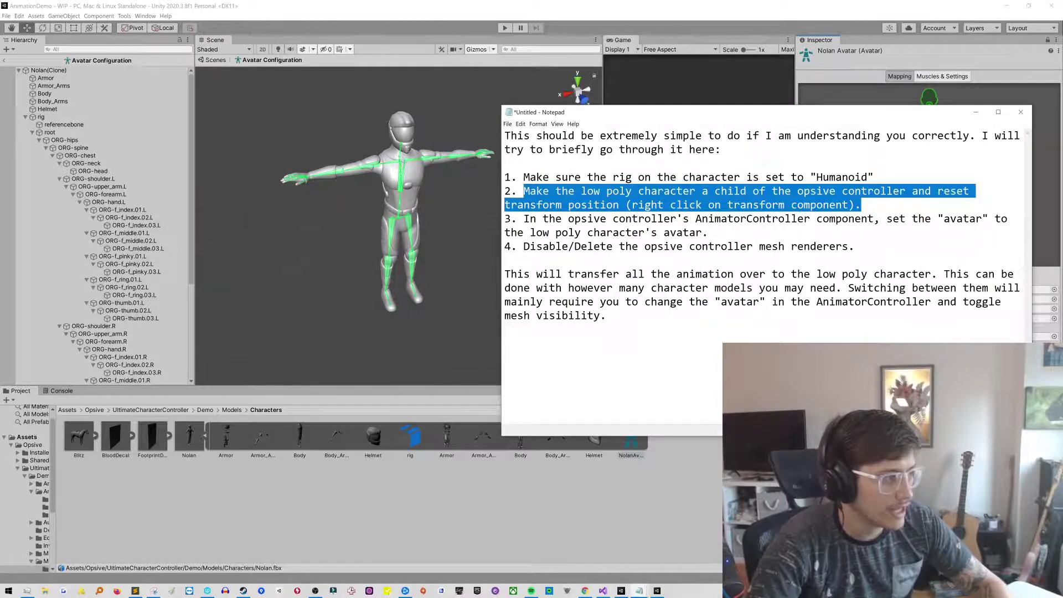
click(664, 205)
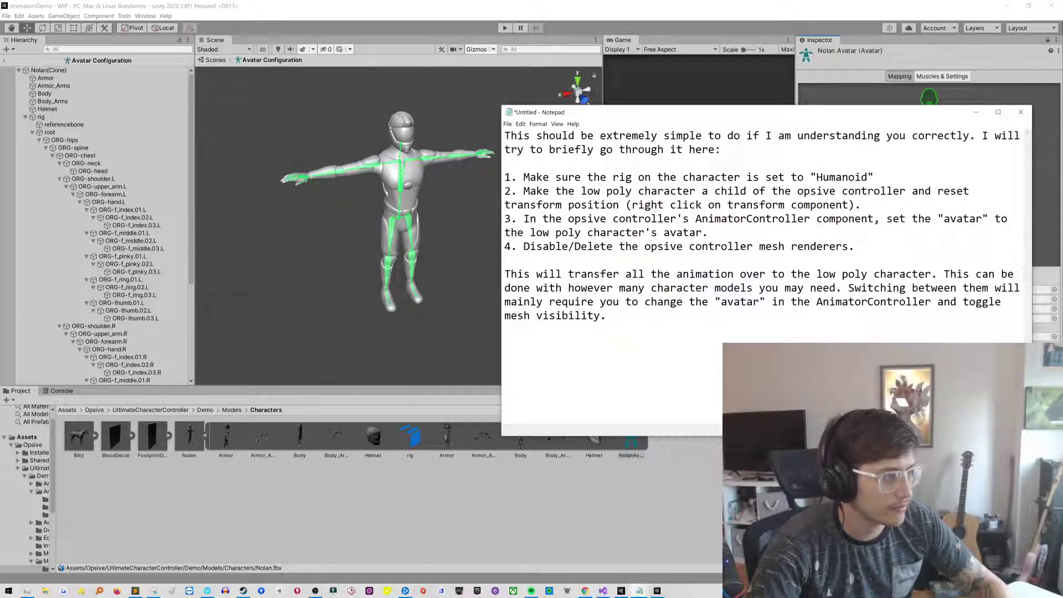
click(976, 112)
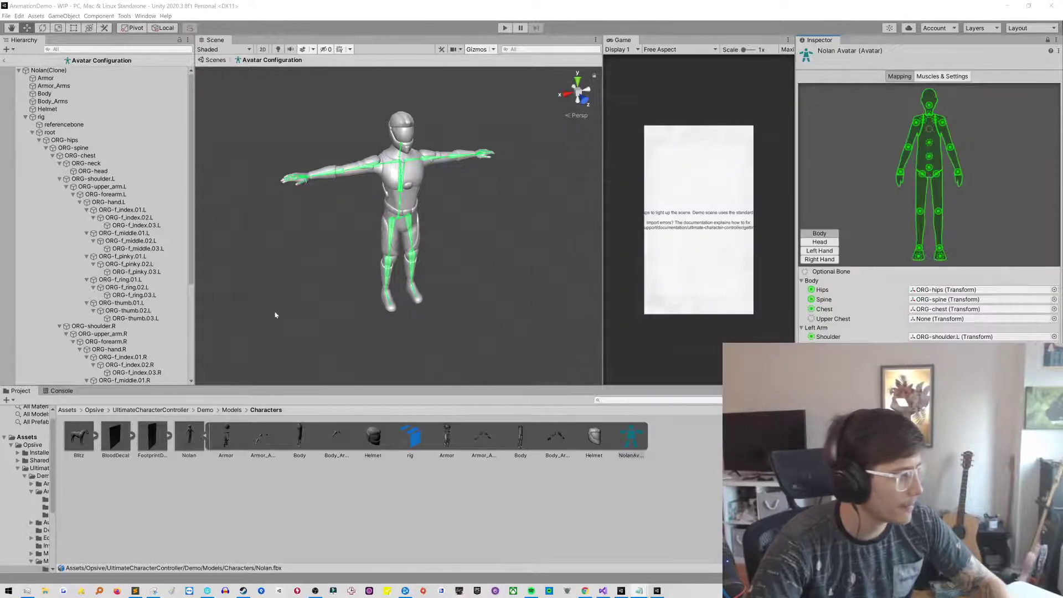
click(66, 410)
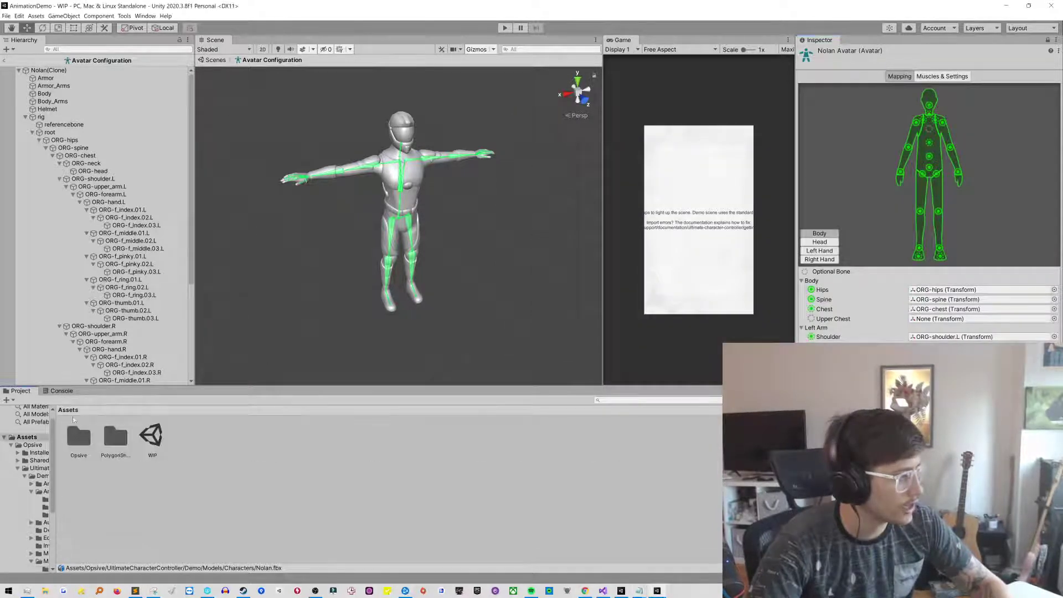
Step: Reopen the WIP scene, parent the worker character under Nolan, and reset its transform
double_click(150, 437)
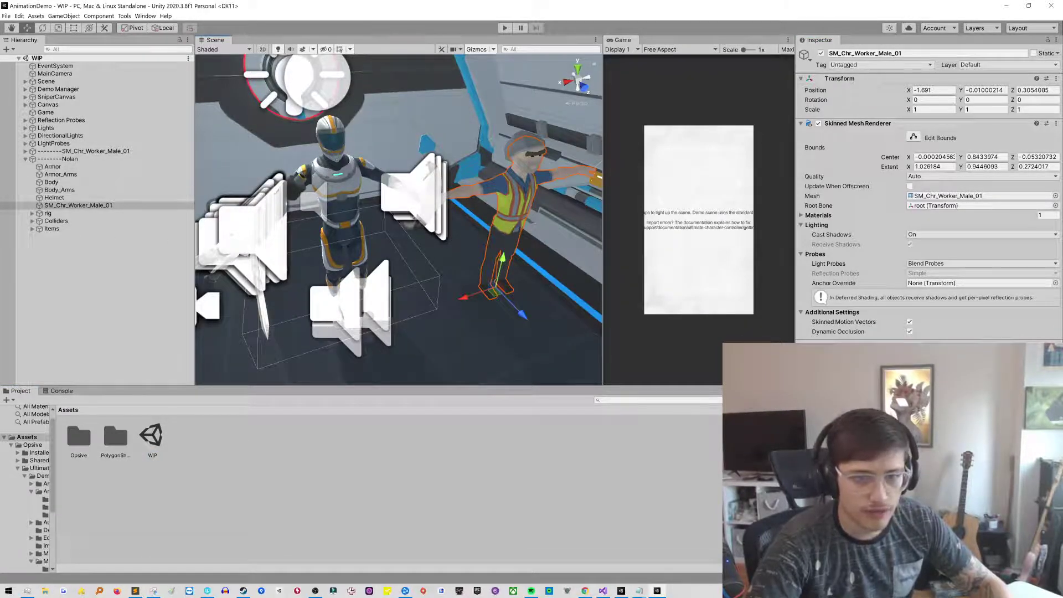
click(639, 591)
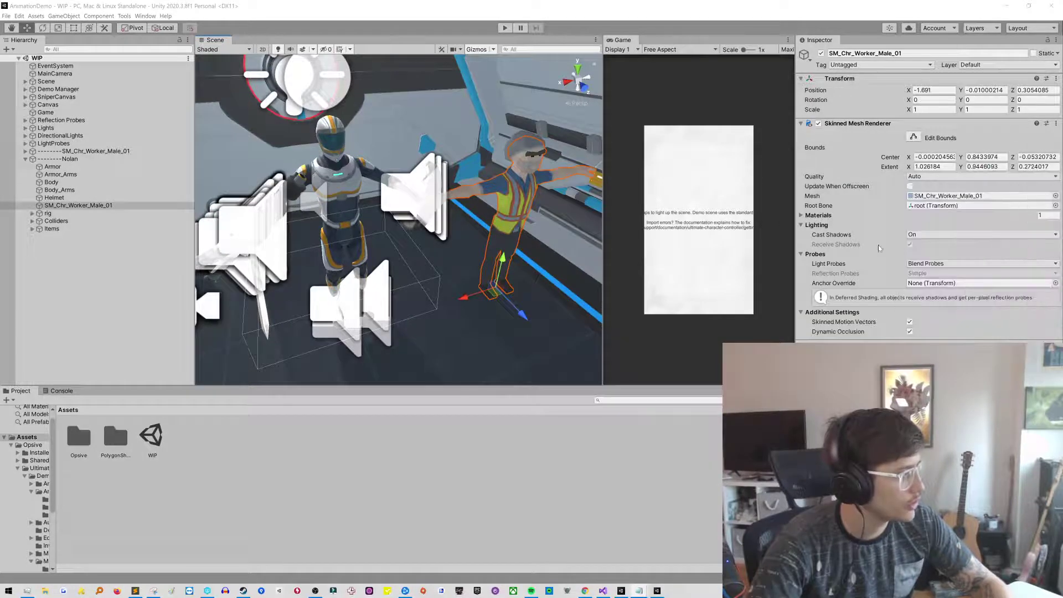
drag(91, 206, 85, 167)
right_click(848, 78)
click(879, 84)
right_drag(506, 226, 525, 137)
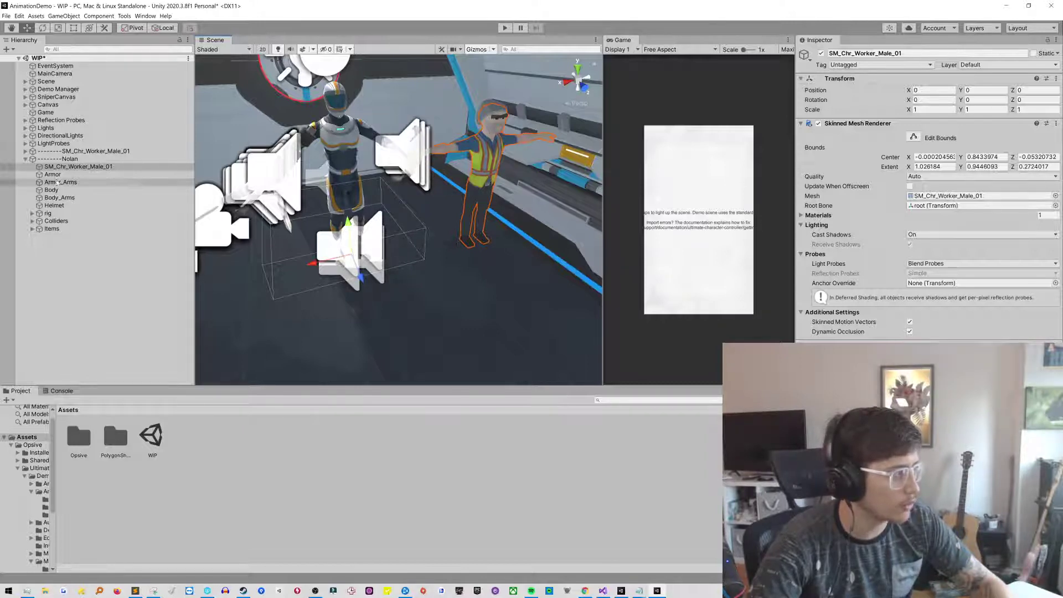
Step: Nudge the worker's Root bone along X to 0.064, select Nolan's Body, and bring Notepad back
click(952, 206)
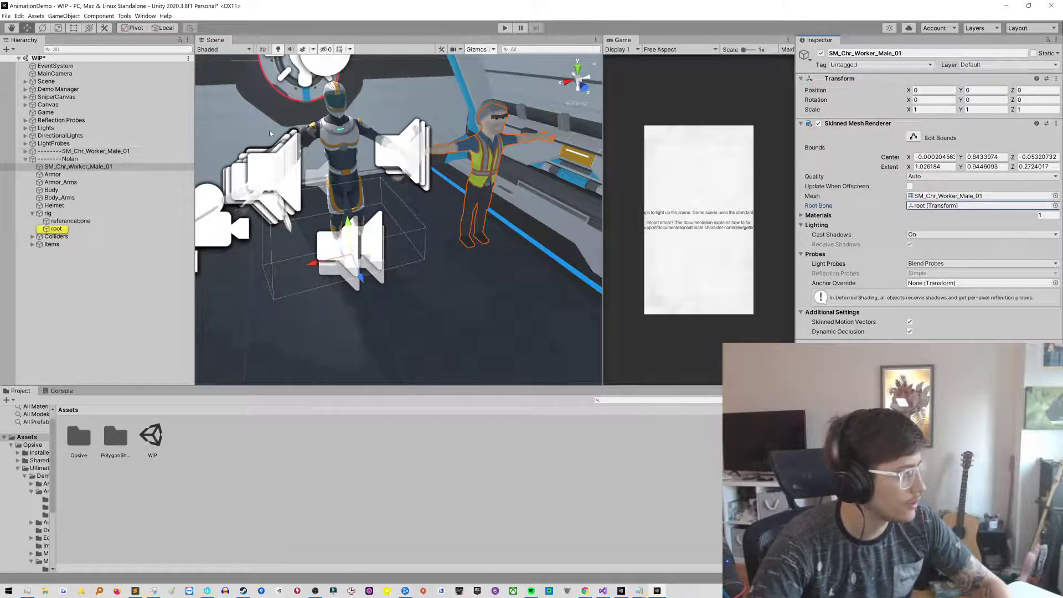
click(25, 151)
click(50, 159)
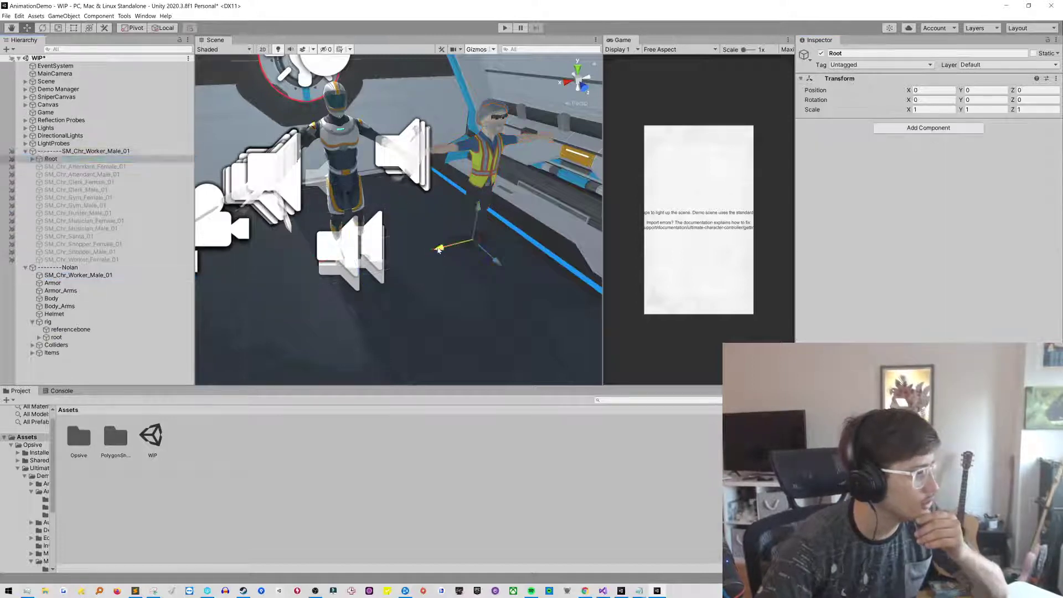
drag(425, 254, 422, 254)
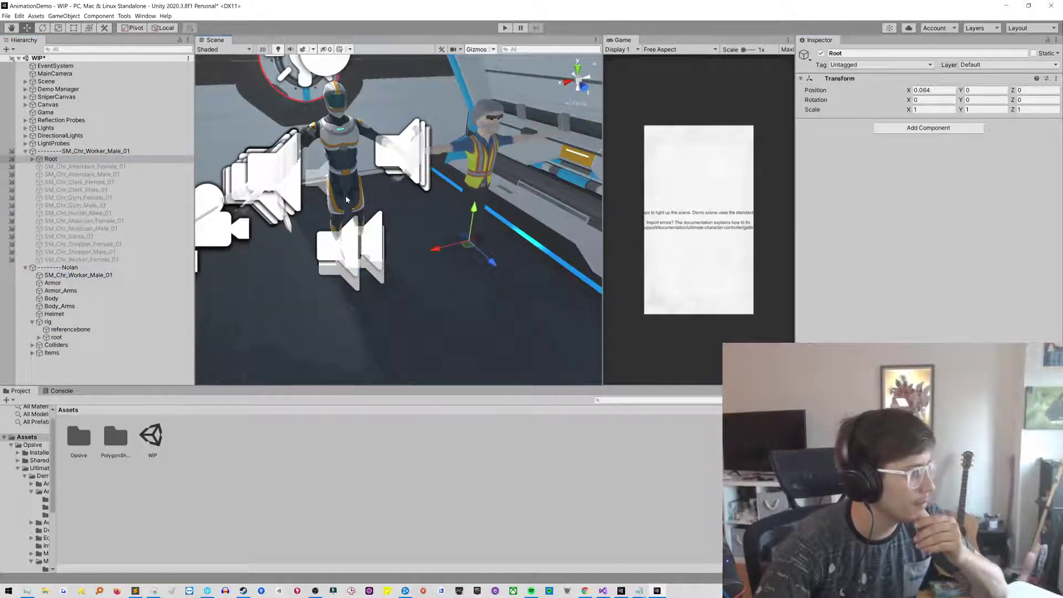
click(355, 219)
click(354, 220)
click(358, 131)
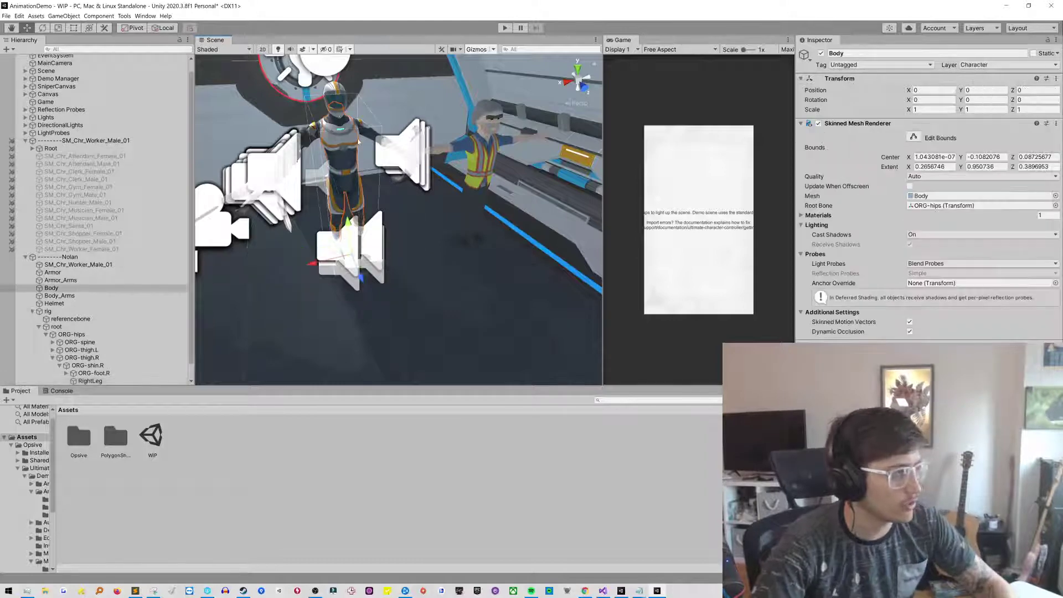
drag(1062, 101, 742, 100)
Step: Read step 3 on the avatar, then check Nolan's current NolanAvatar asset
drag(717, 220, 515, 206)
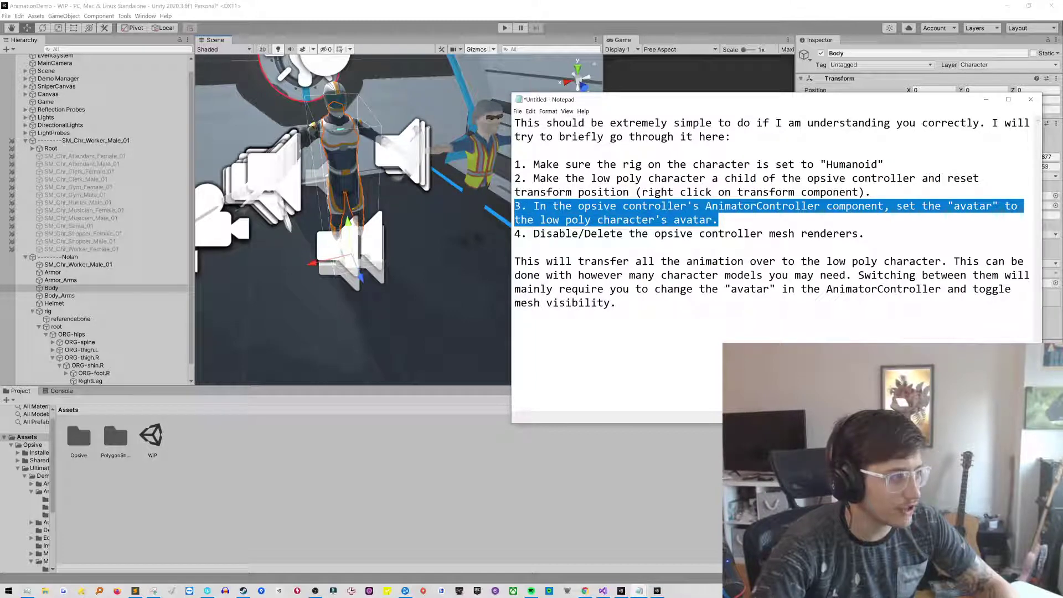
click(585, 220)
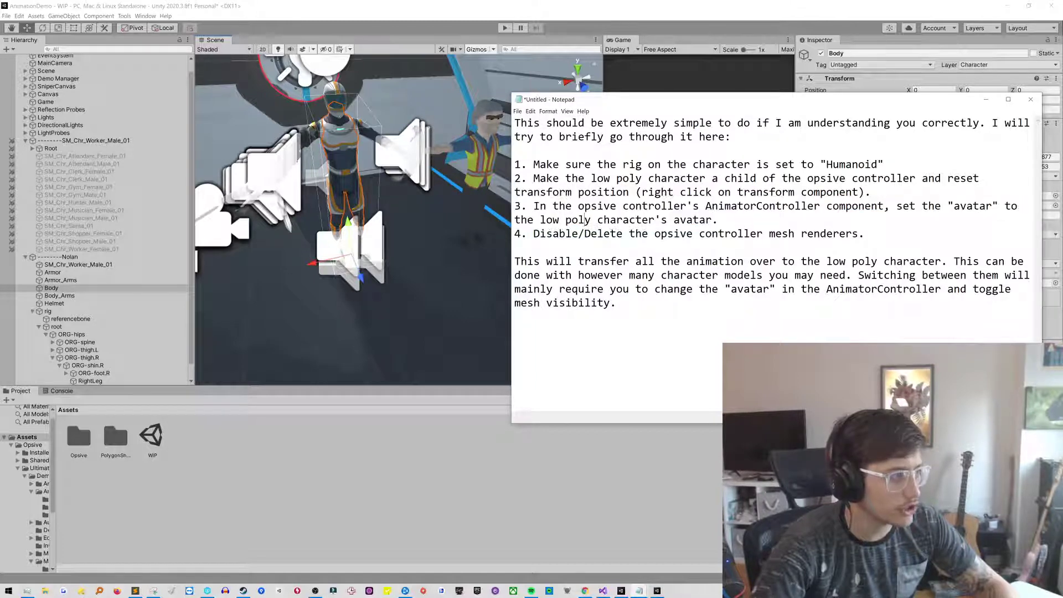
click(987, 98)
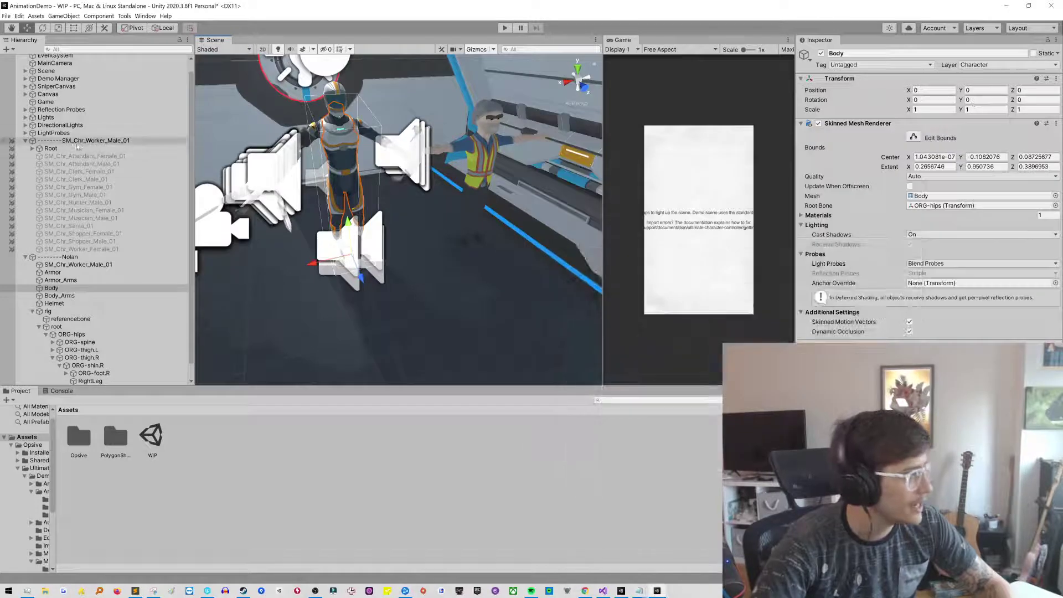
click(88, 141)
click(67, 265)
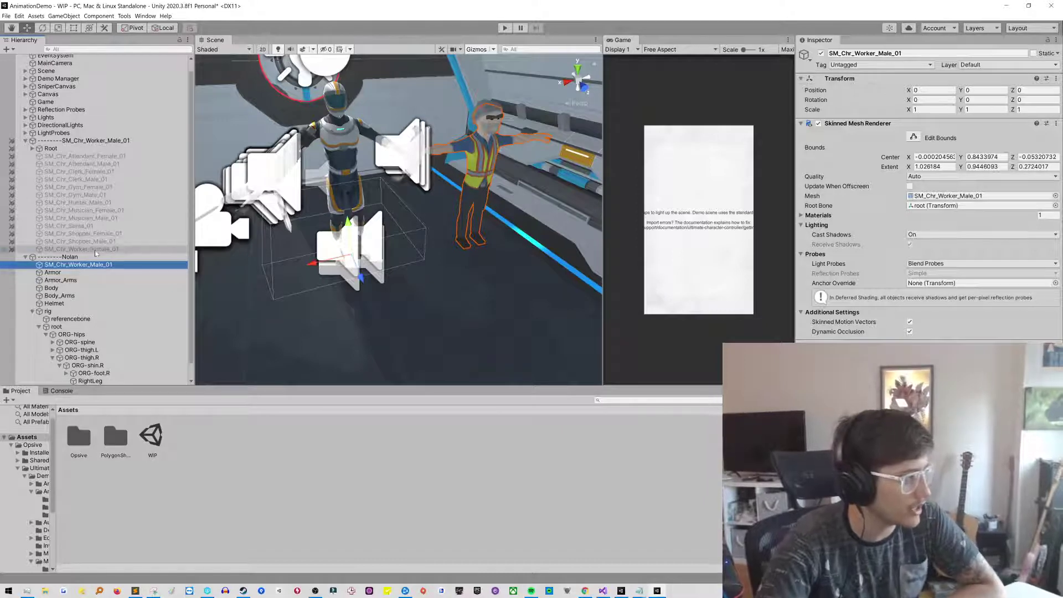
click(108, 257)
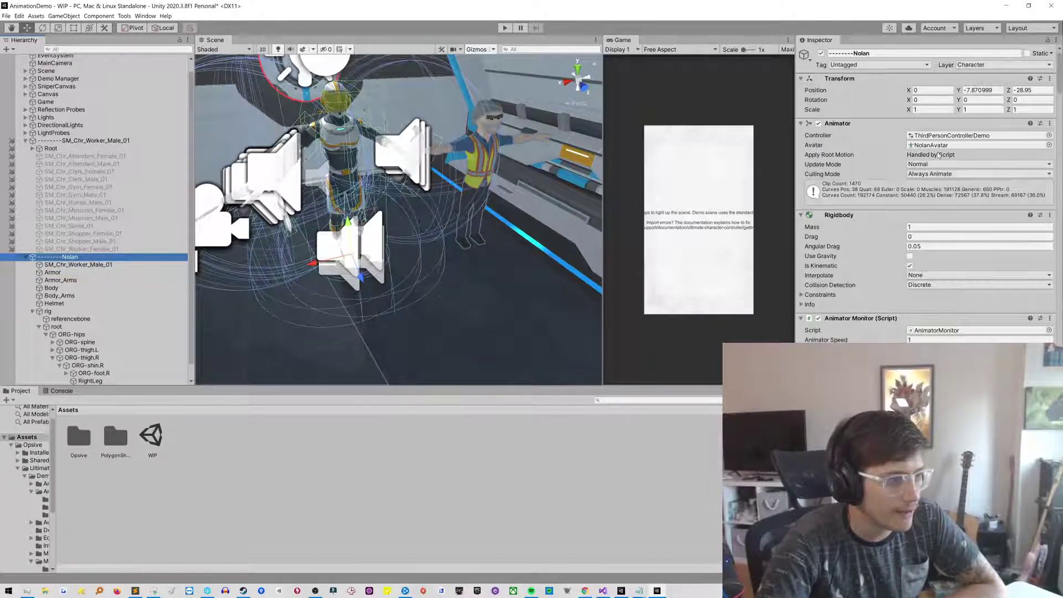
click(936, 145)
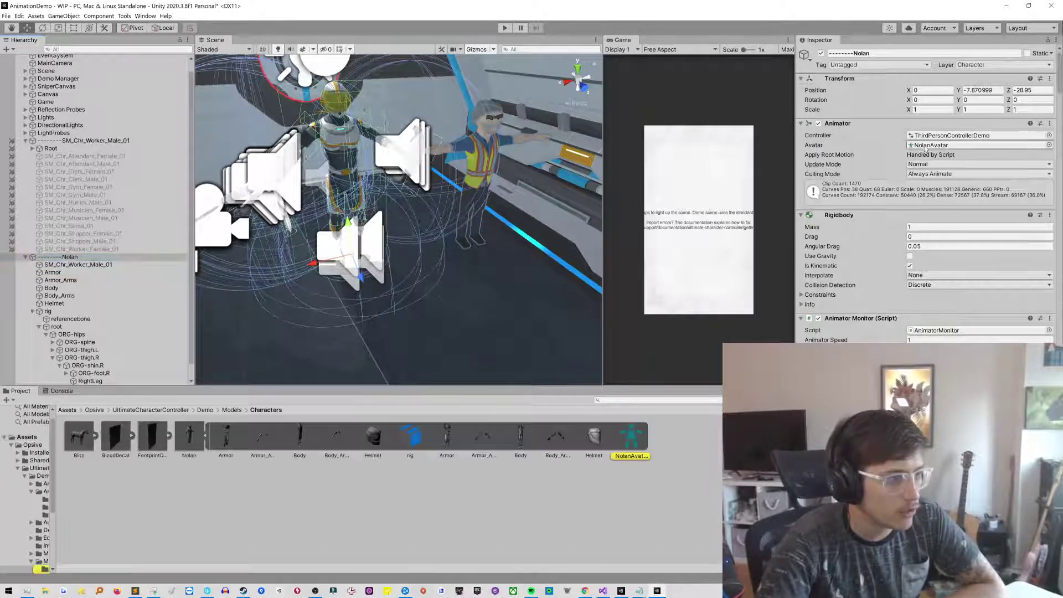
click(632, 438)
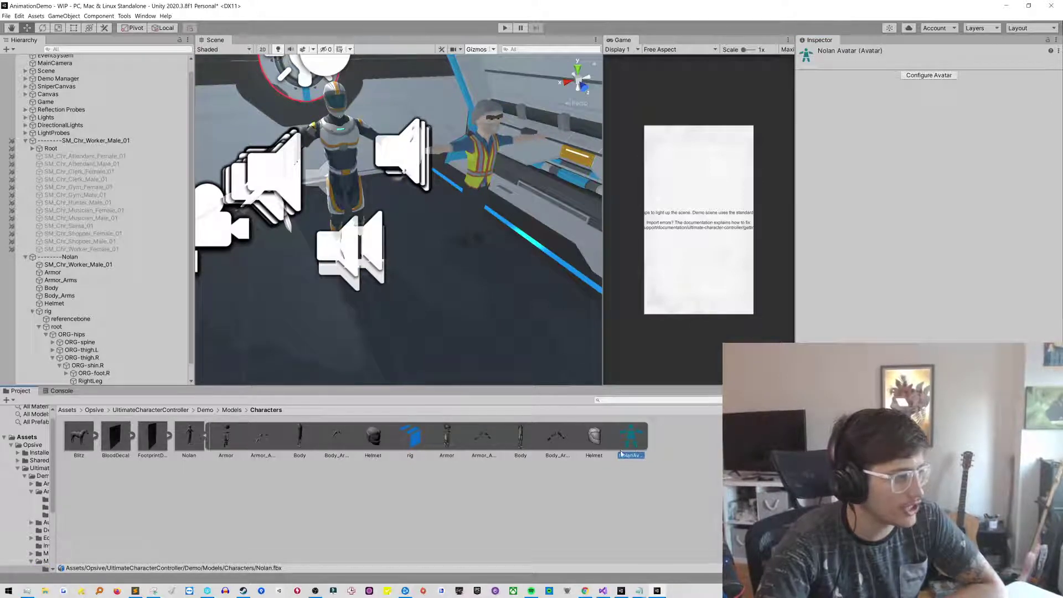
Step: Drag the worker's CharactersAvatar into the Avatar slot of Nolan's Animator
click(480, 167)
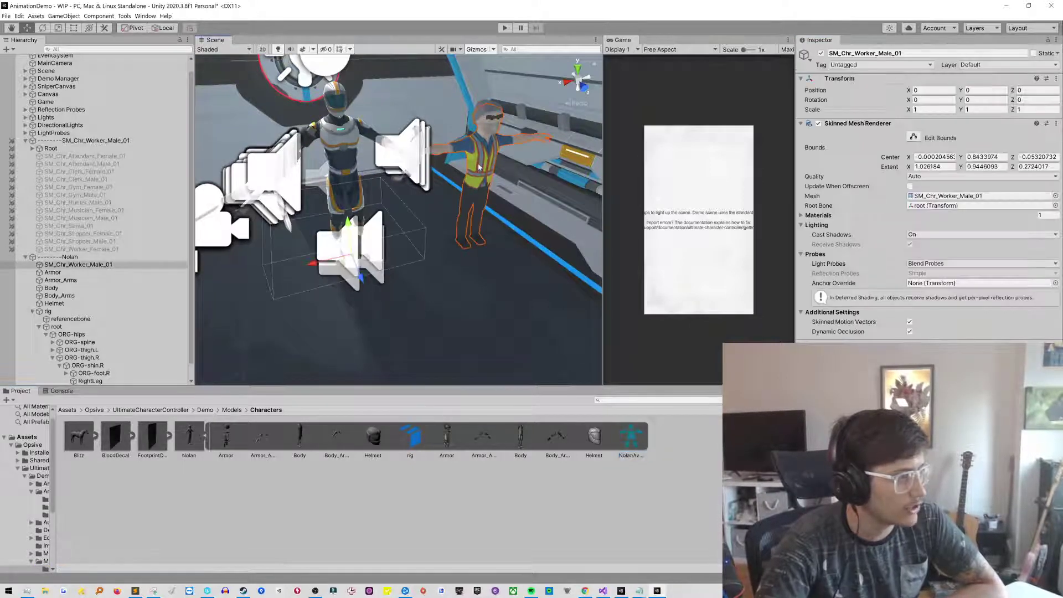
click(89, 141)
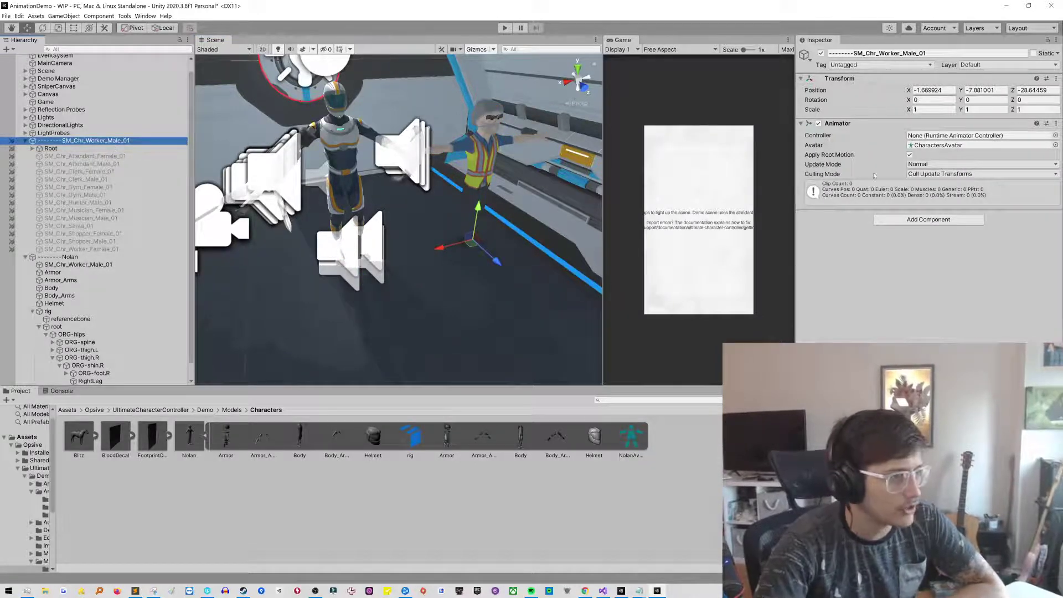
click(931, 147)
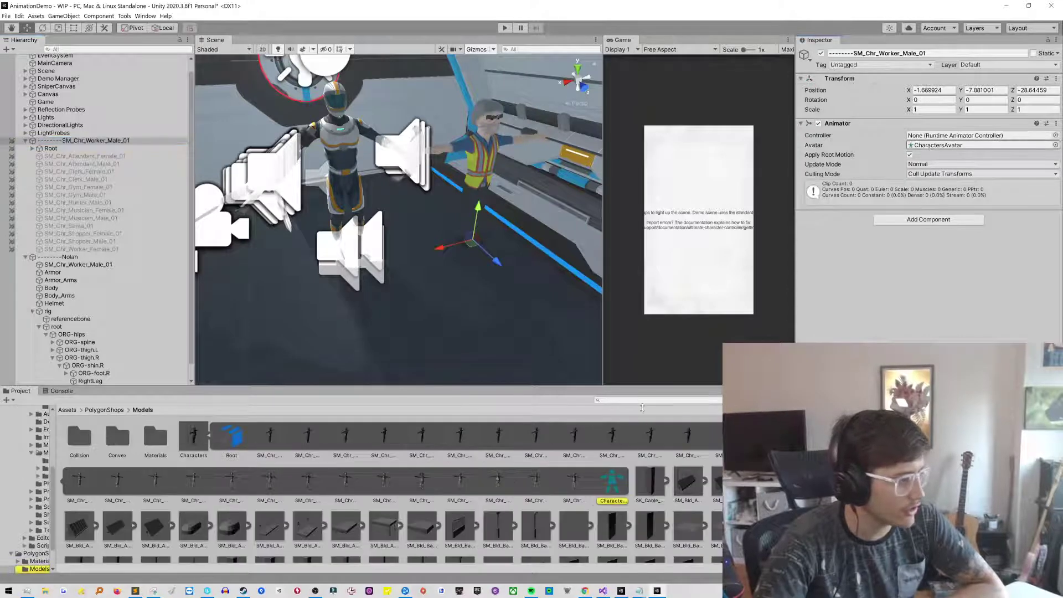
click(613, 489)
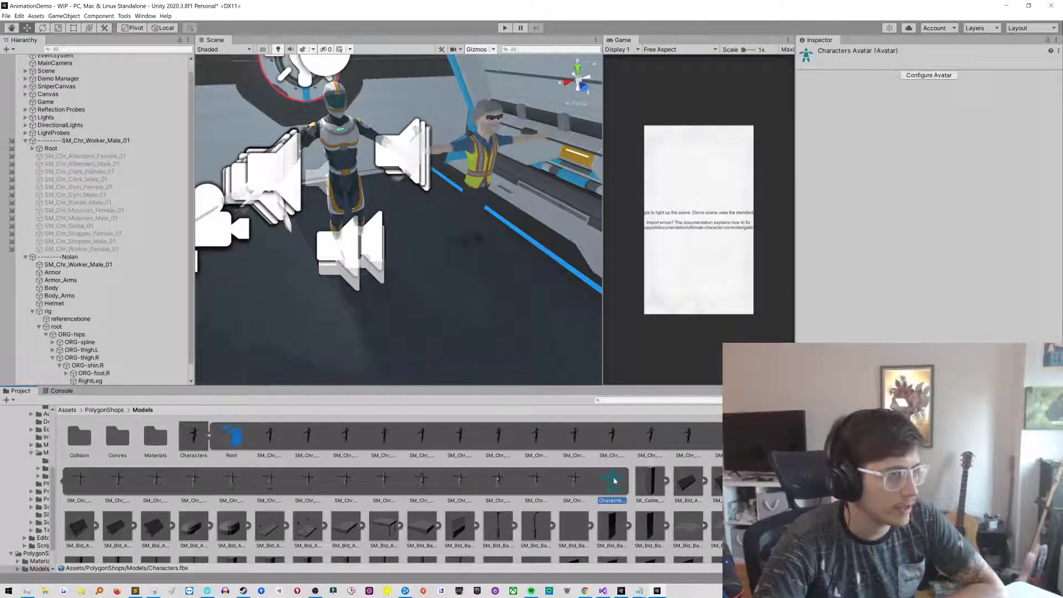
click(1059, 41)
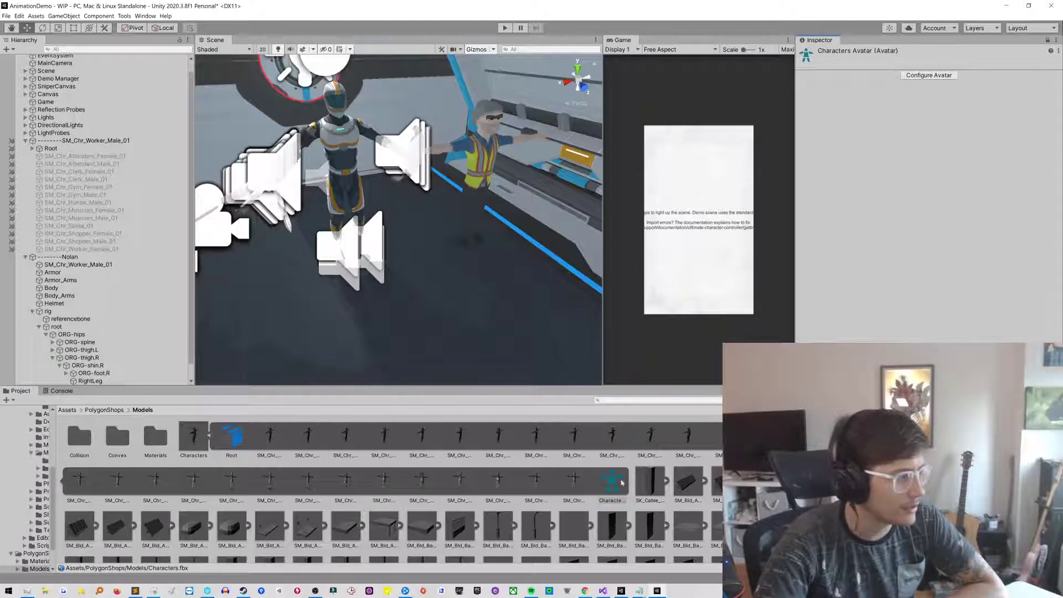
click(90, 257)
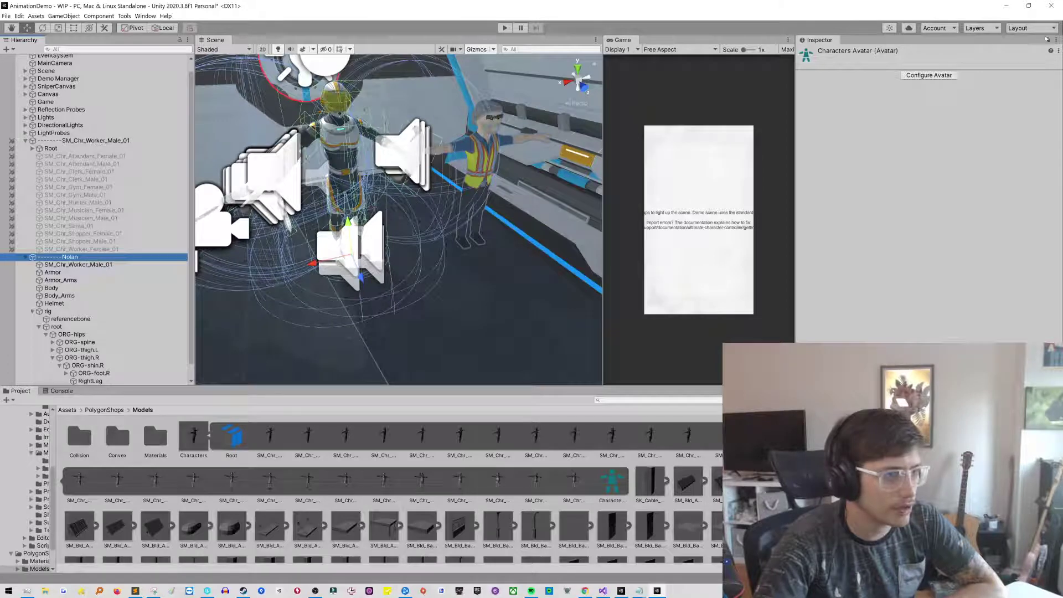
click(1048, 39)
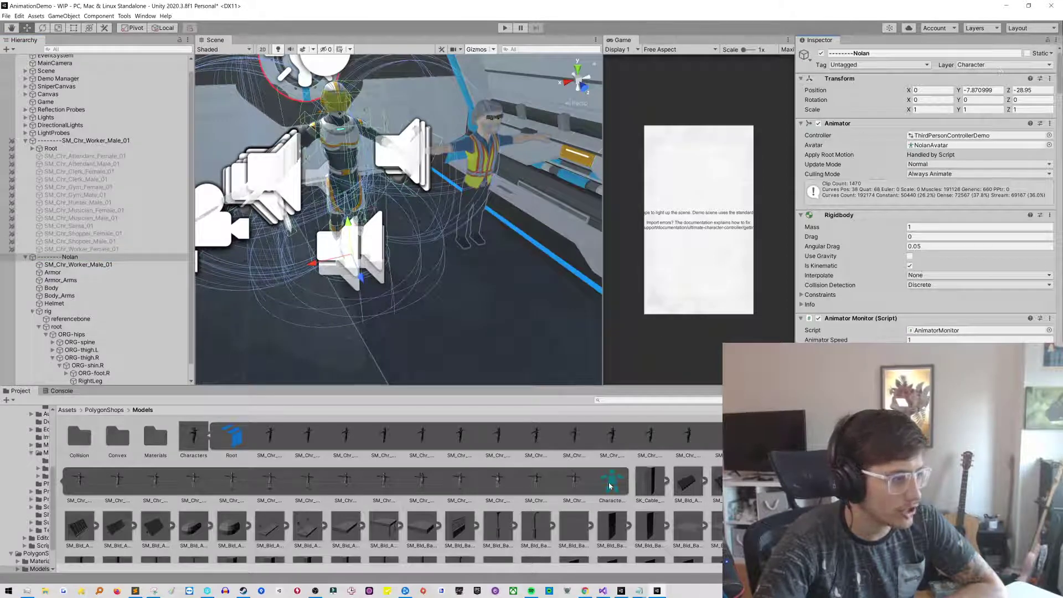
drag(609, 486, 935, 148)
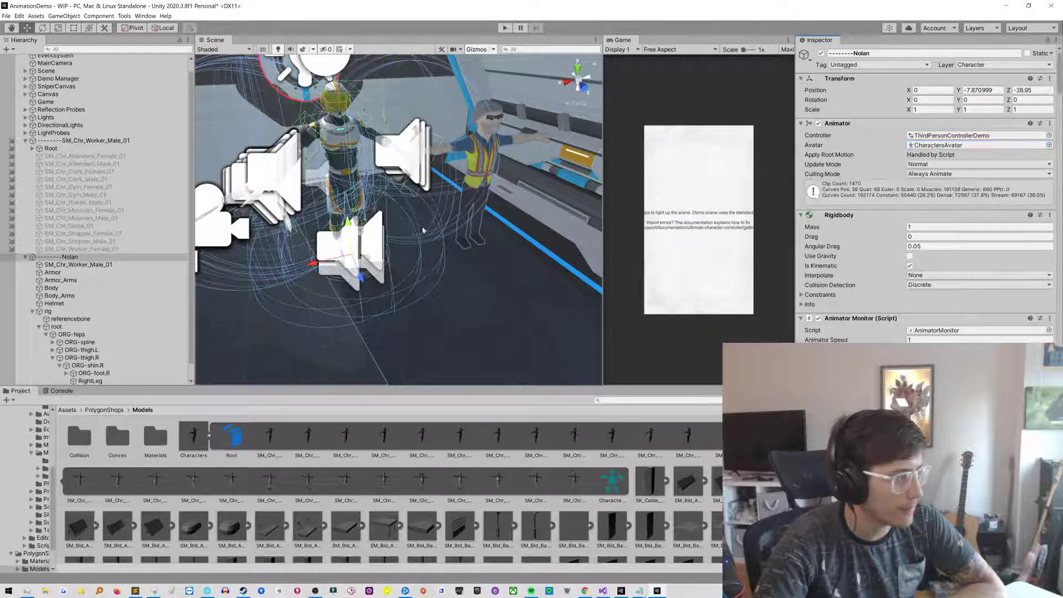
Step: Review step 4 of the Notepad instructions on disabling the meshes, then minimize Notepad
click(641, 592)
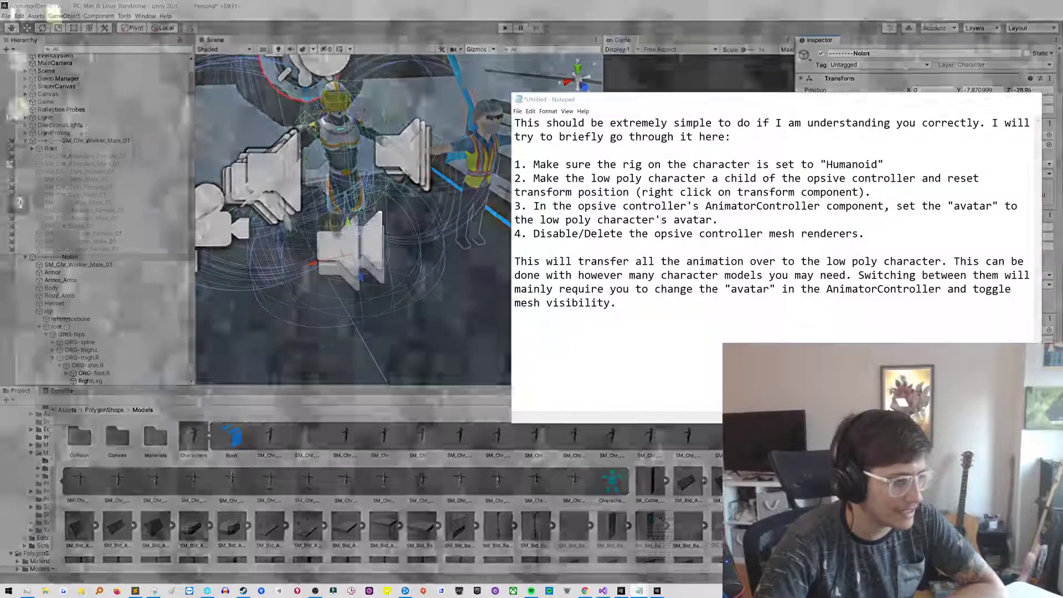
drag(895, 100, 863, 89)
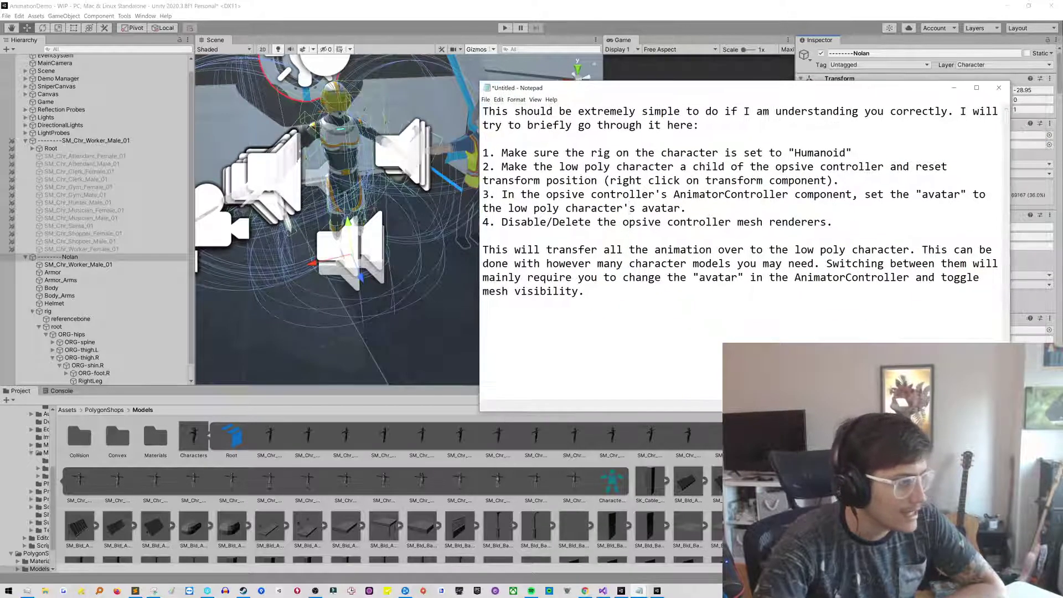
drag(508, 222, 833, 223)
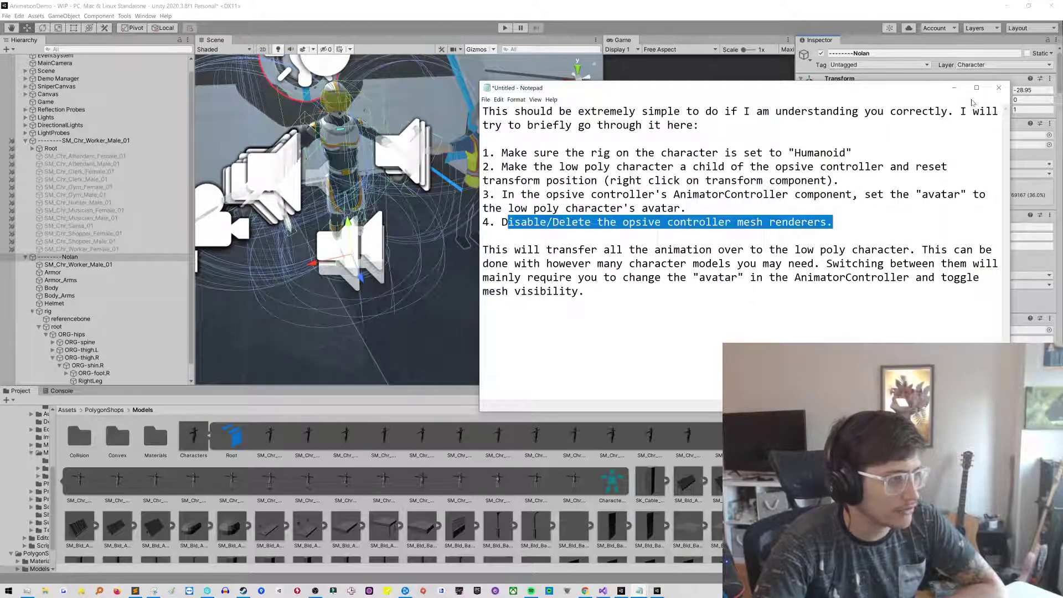
click(954, 88)
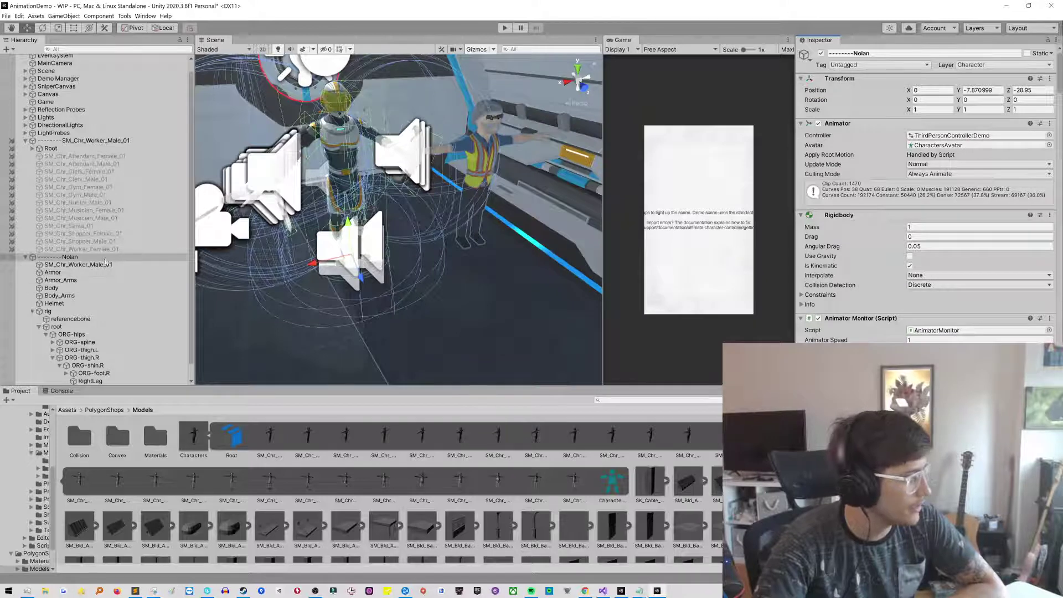
Step: Deactivate Nolan's Armor, Armor_Arms, Body, Body_Arms and Helmet objects together
click(107, 265)
click(89, 273)
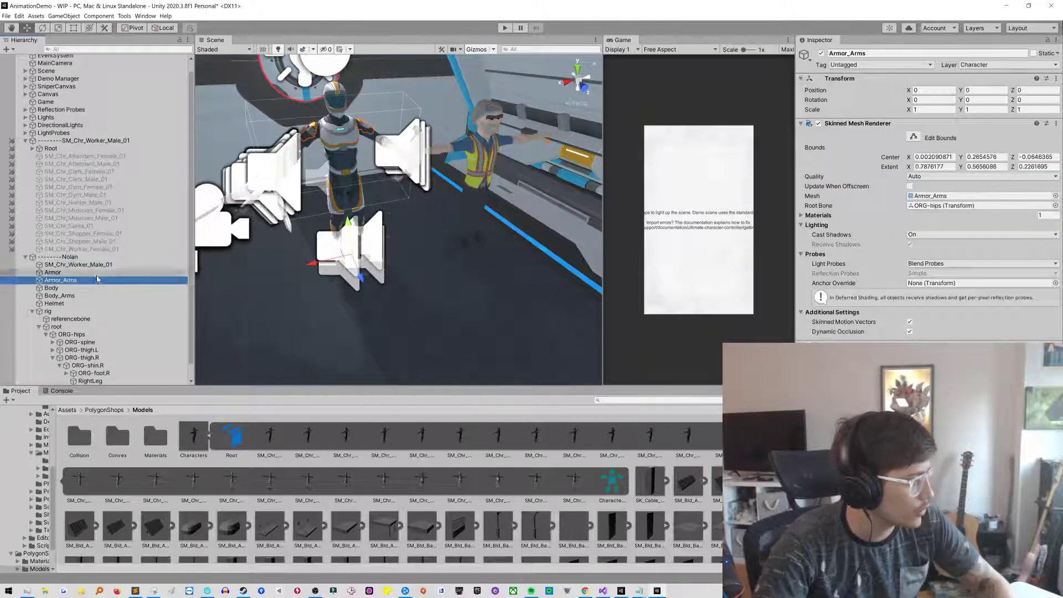
shift+click(99, 304)
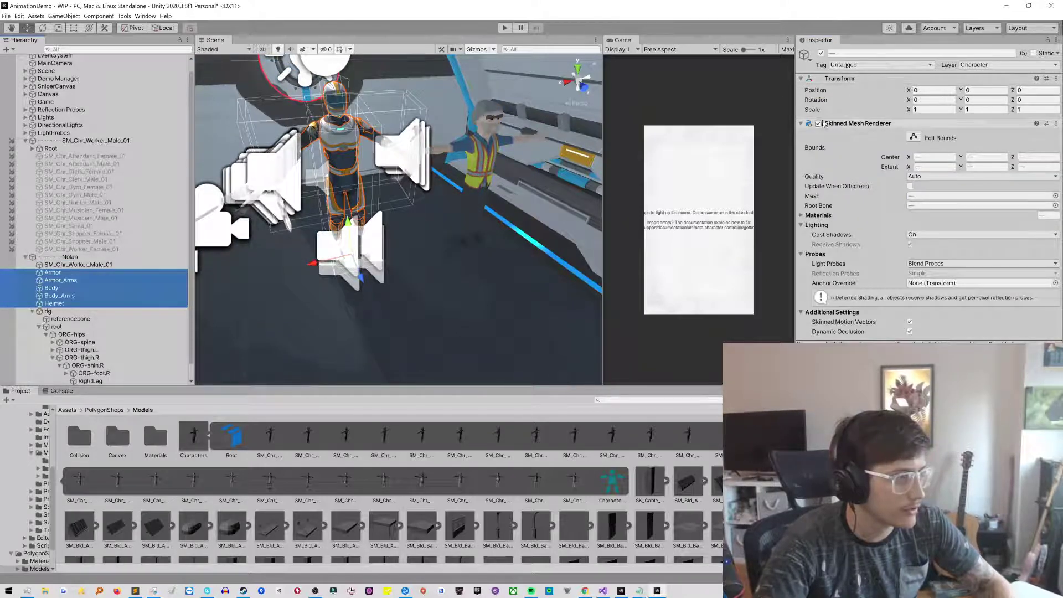
click(821, 53)
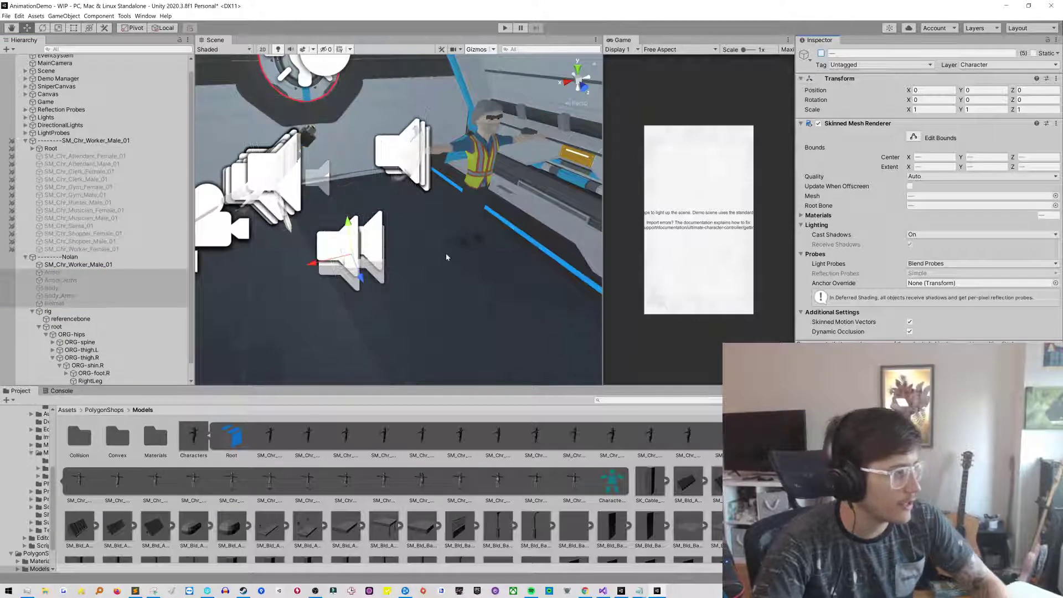
Step: Check which avatar asset the Nolan controller now uses, then reselect the worker mesh
click(101, 265)
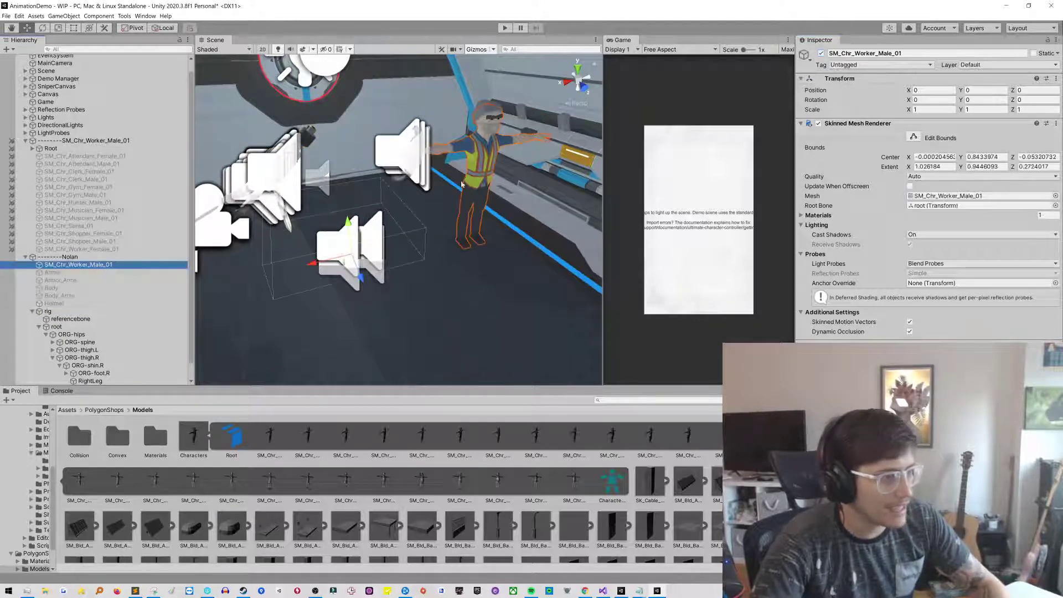
click(77, 257)
click(952, 145)
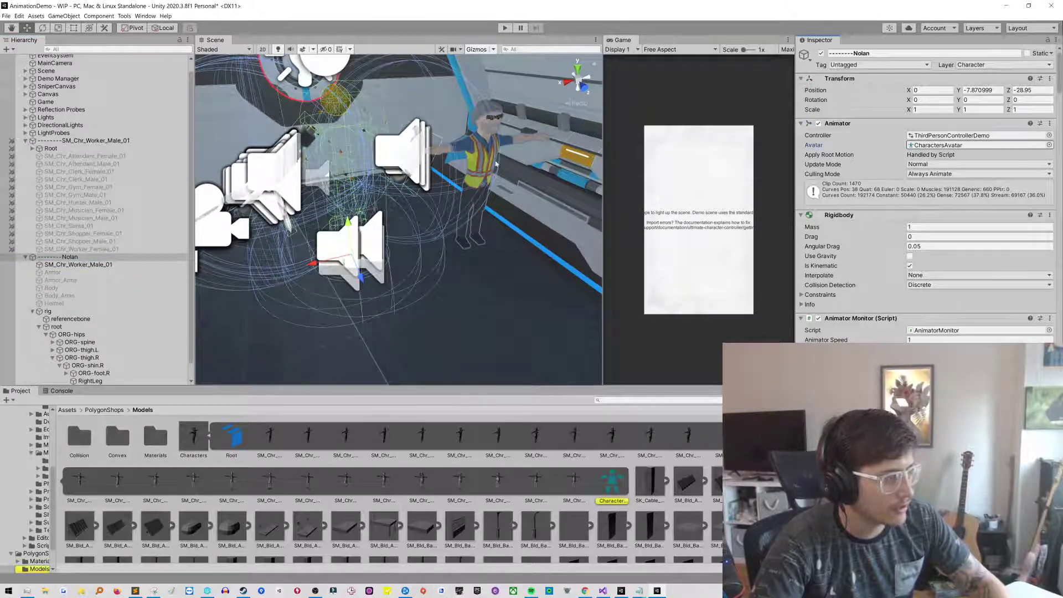
click(91, 265)
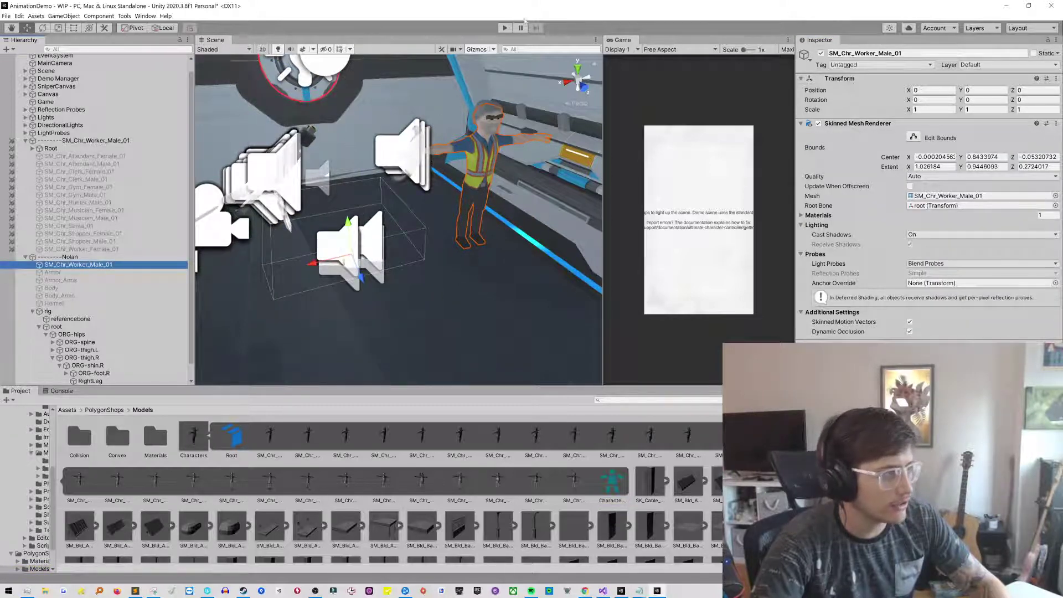
Step: Play-test the scene, then stop it and return to edit mode
click(504, 28)
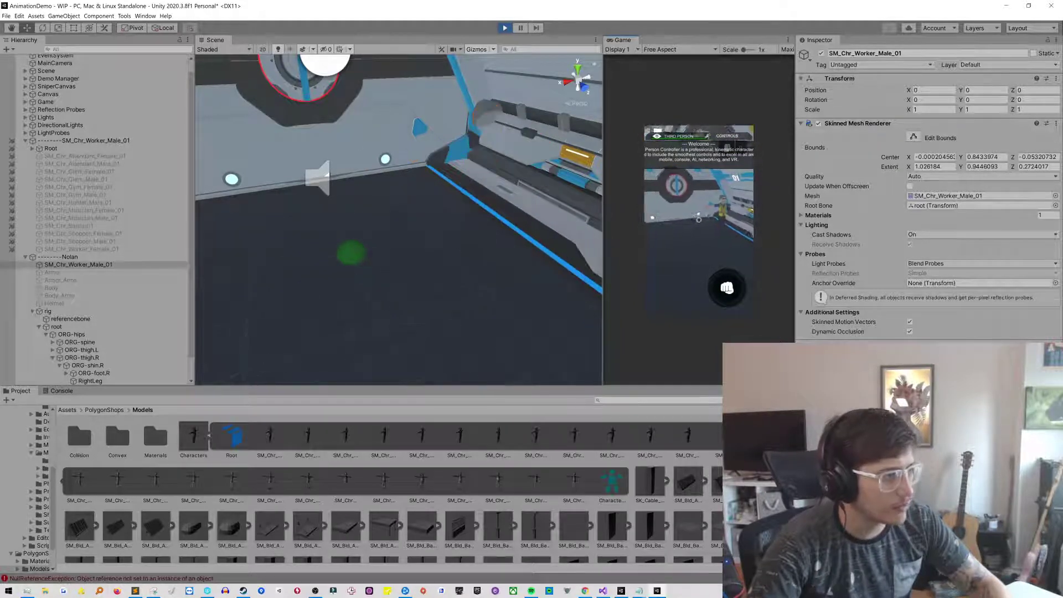
key(Escape)
key(super)
click(508, 27)
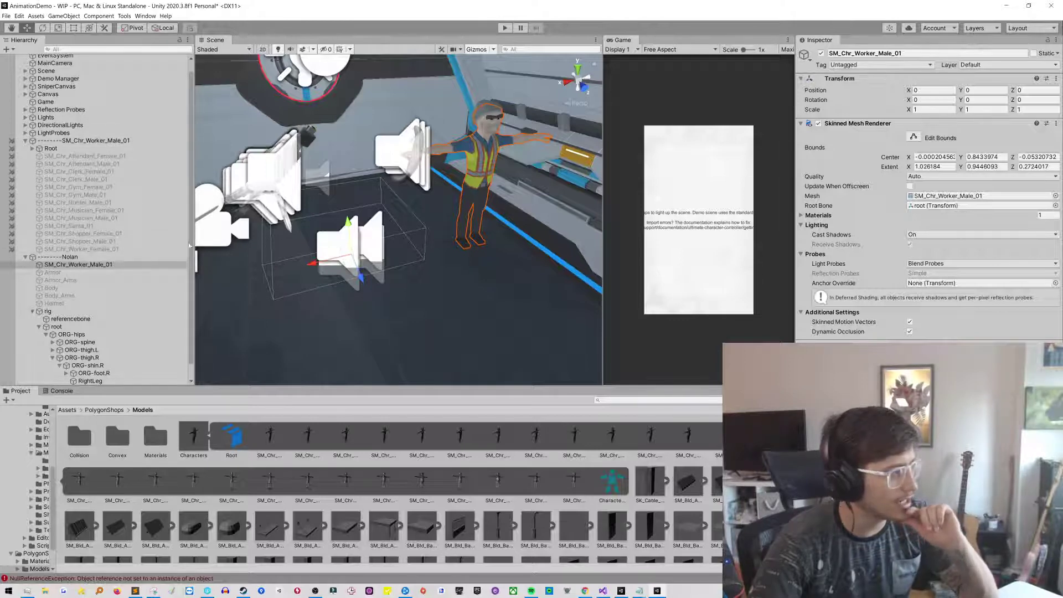
click(51, 148)
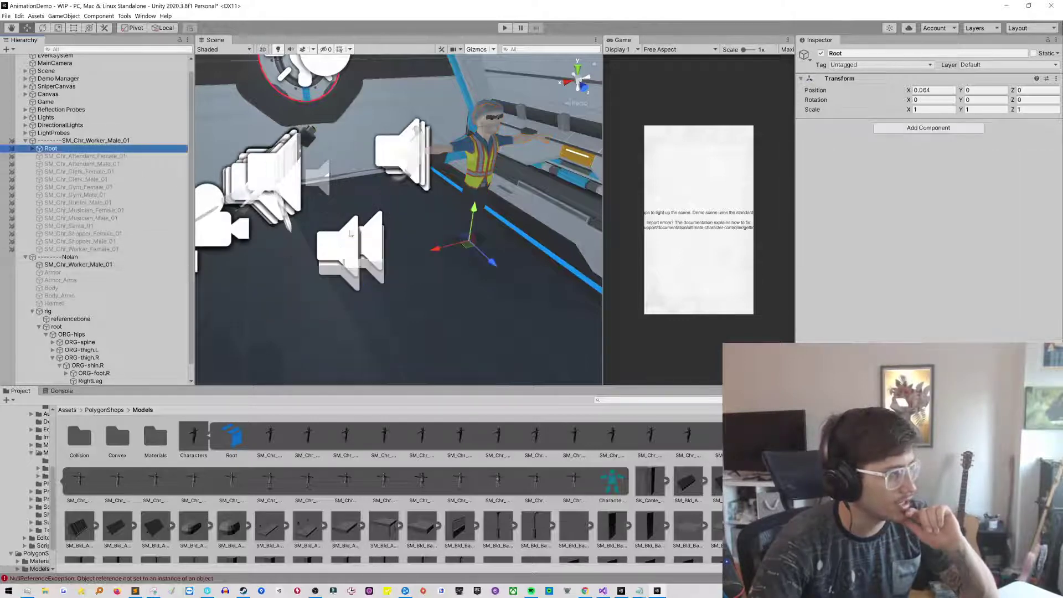
click(92, 156)
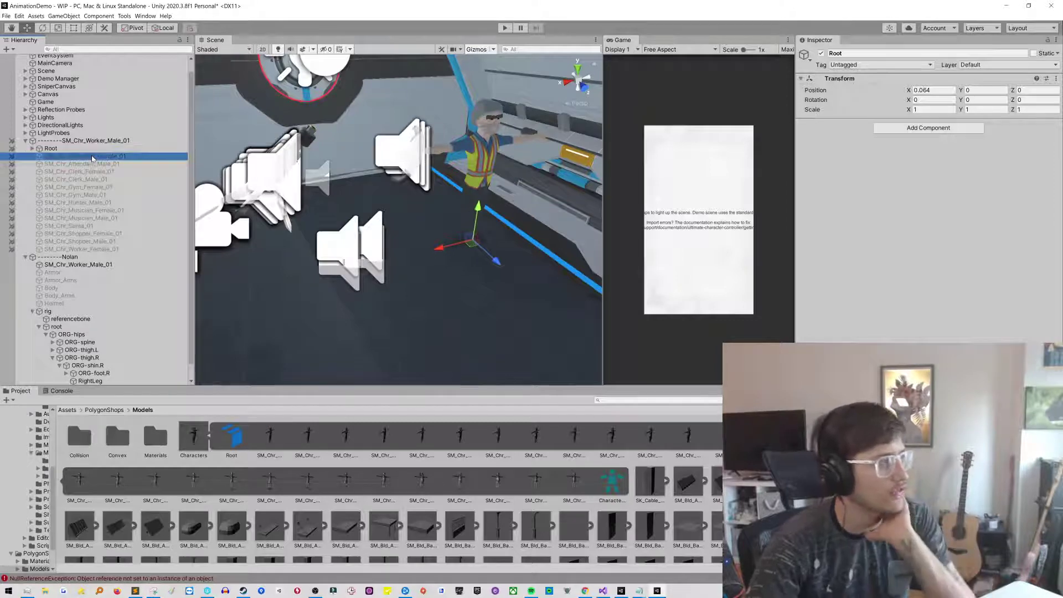
click(88, 325)
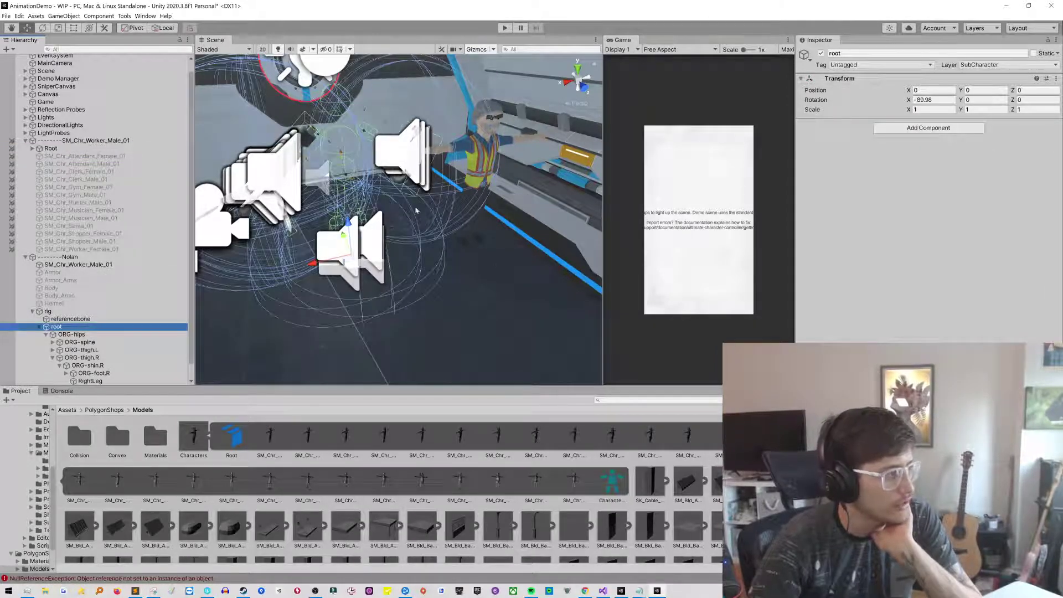
click(478, 233)
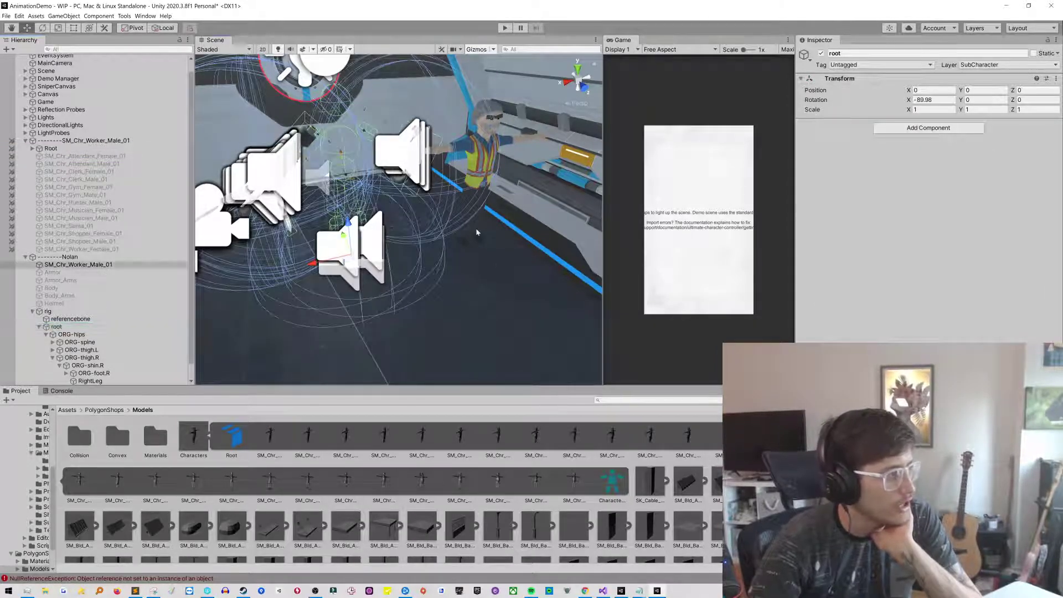
click(104, 148)
click(108, 140)
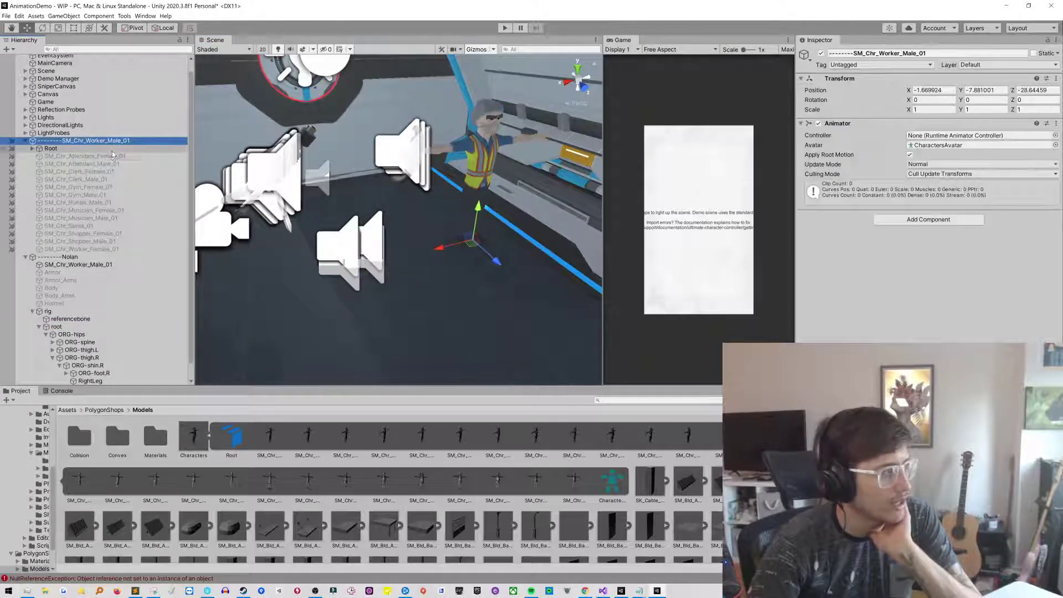
click(113, 150)
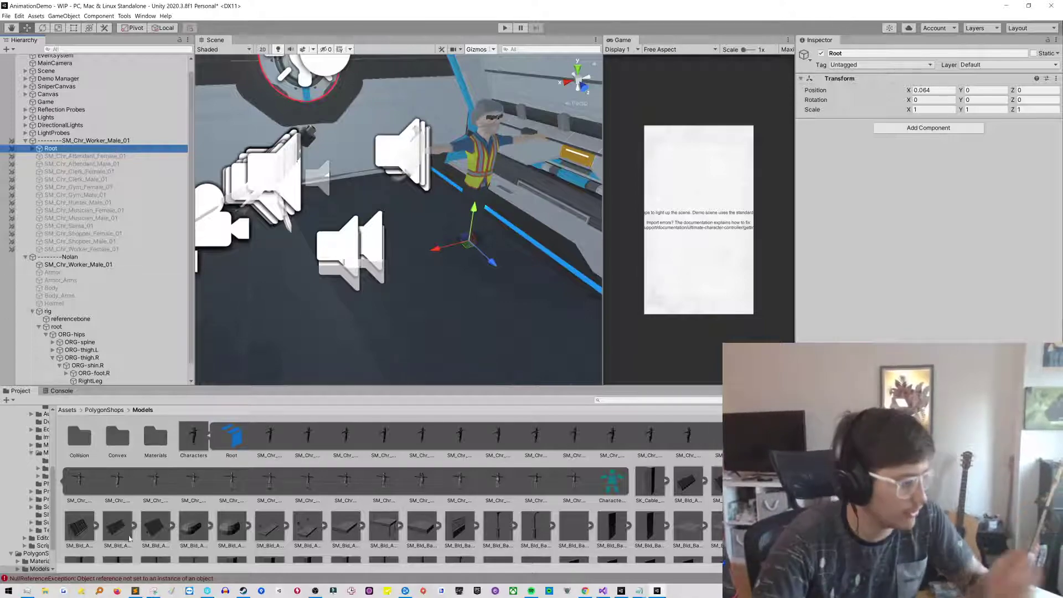
mouse_move(639, 591)
click(701, 554)
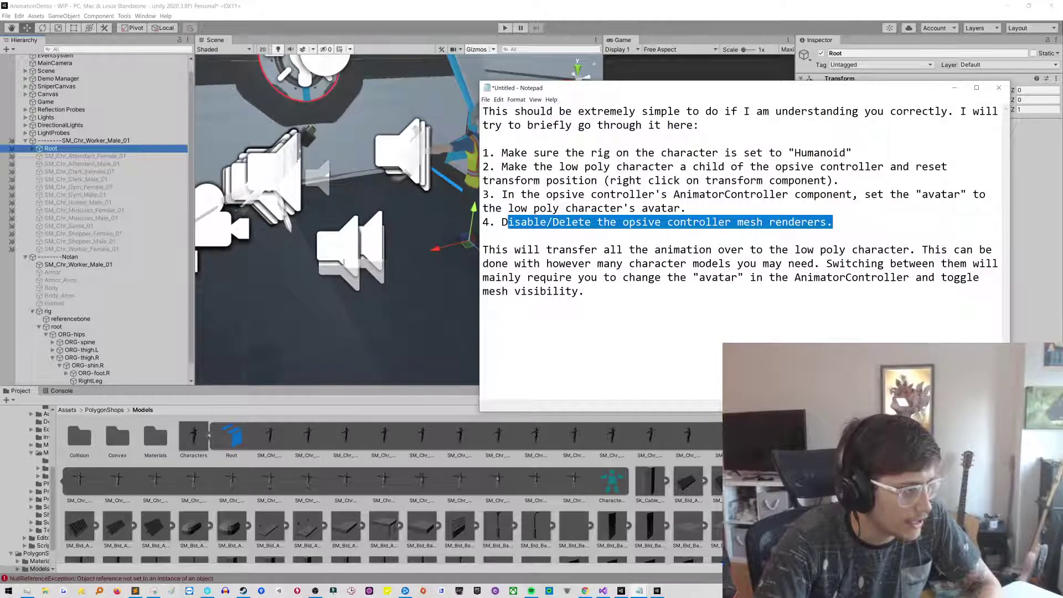
drag(910, 250, 820, 250)
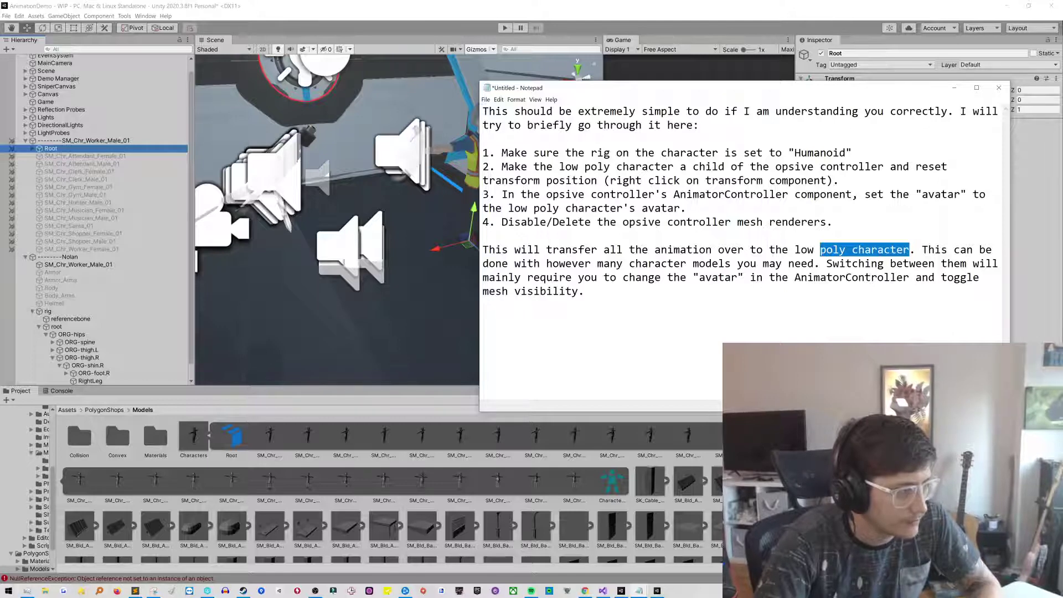
drag(737, 278, 699, 278)
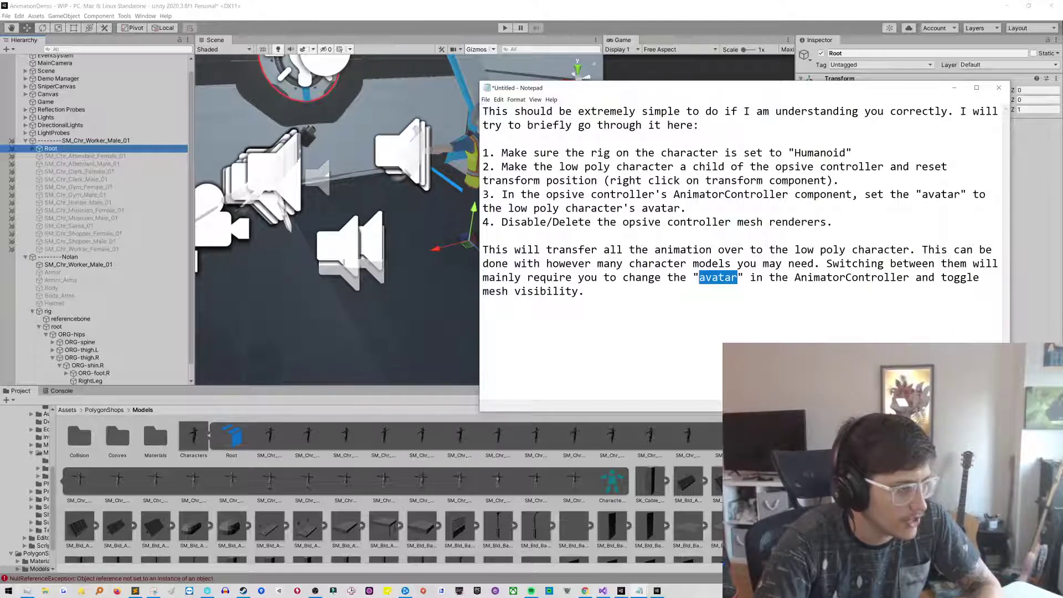
click(584, 292)
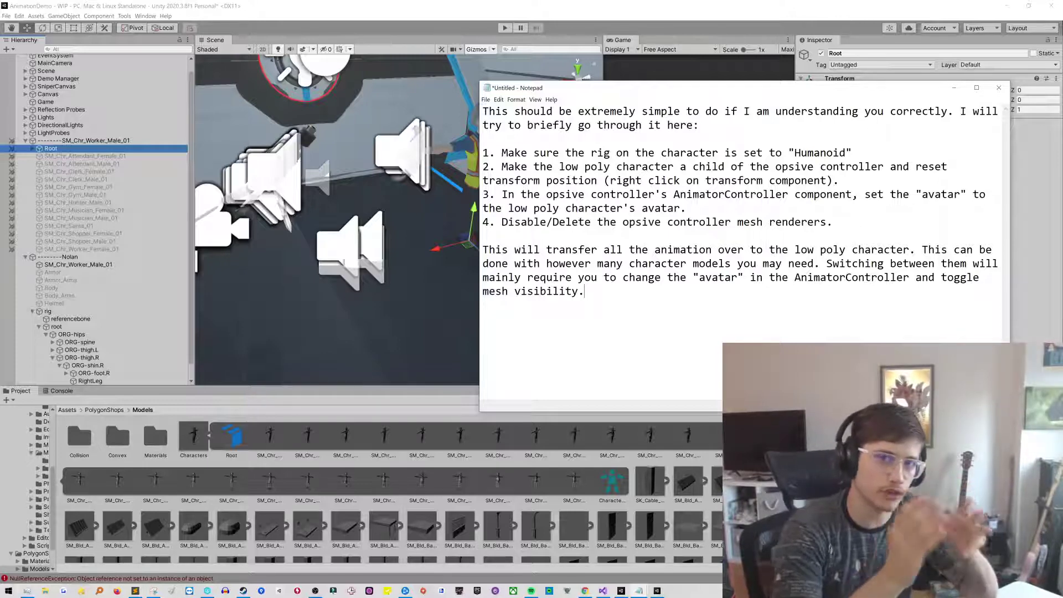
click(92, 264)
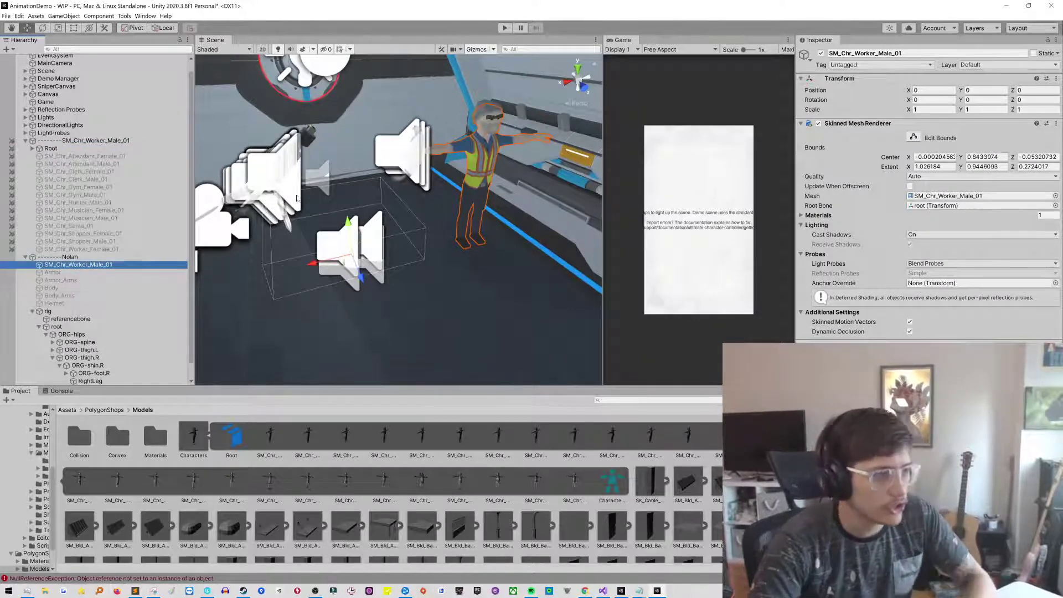
Step: Locate the worker mesh asset in the project and reselect the worker mesh object
click(954, 195)
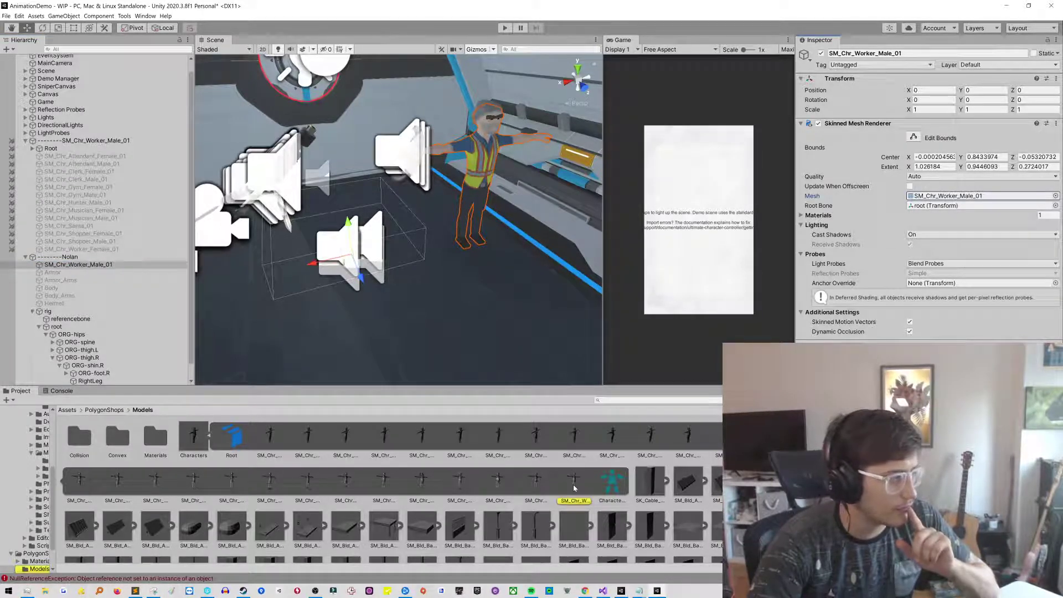
click(103, 264)
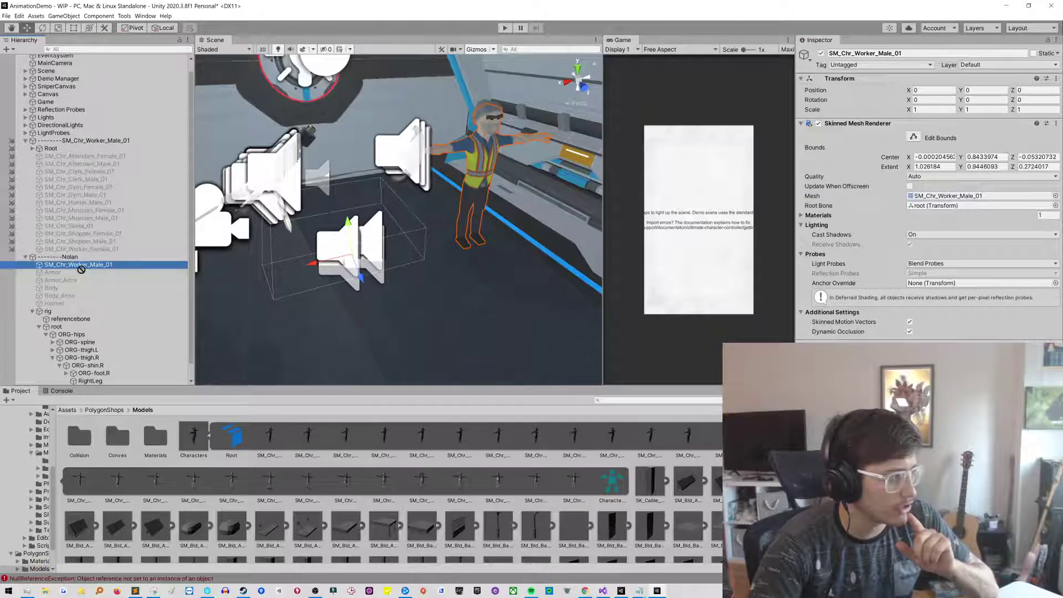
drag(81, 270, 548, 476)
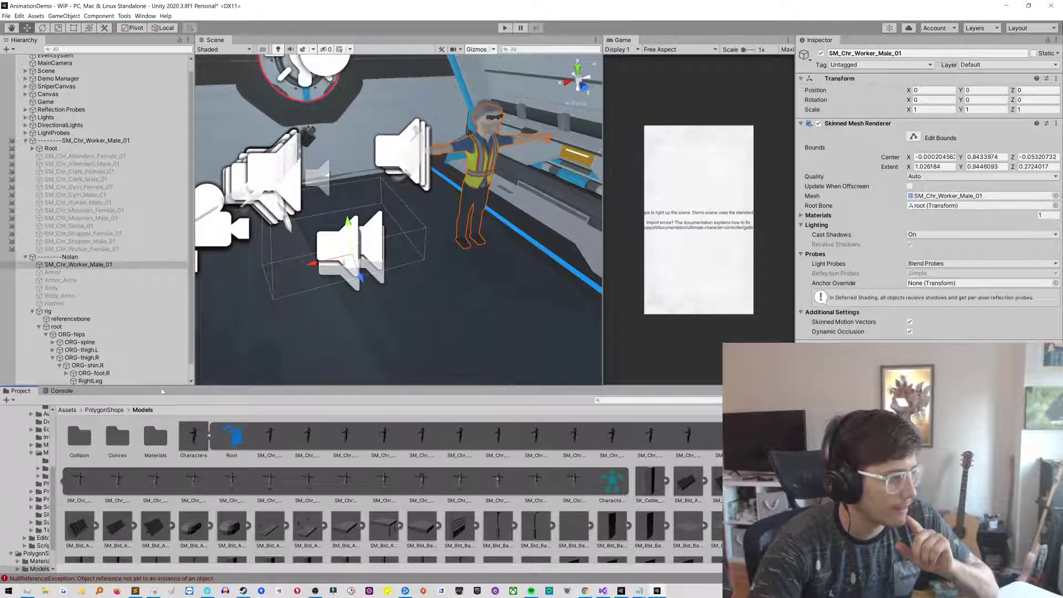
right_click(72, 256)
click(62, 264)
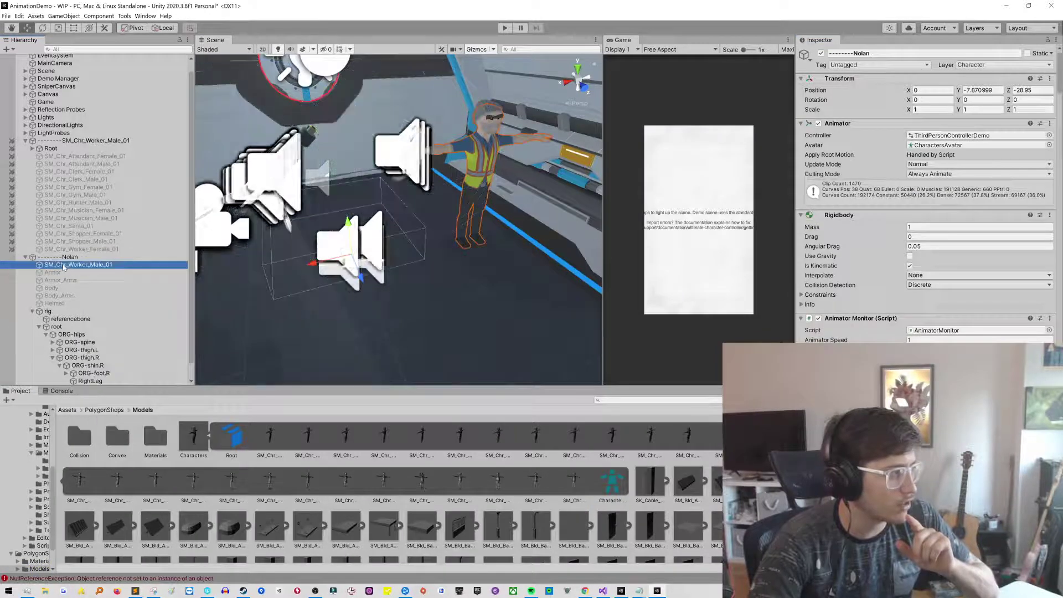
Step: Create a new empty GameObject and parent it under Nolan
right_click(102, 256)
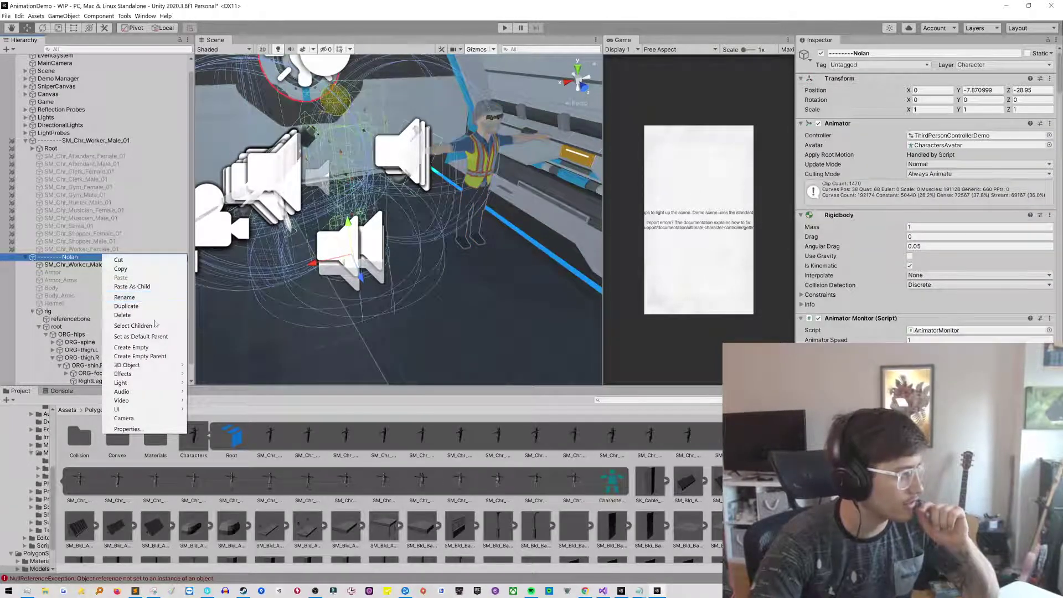
click(110, 346)
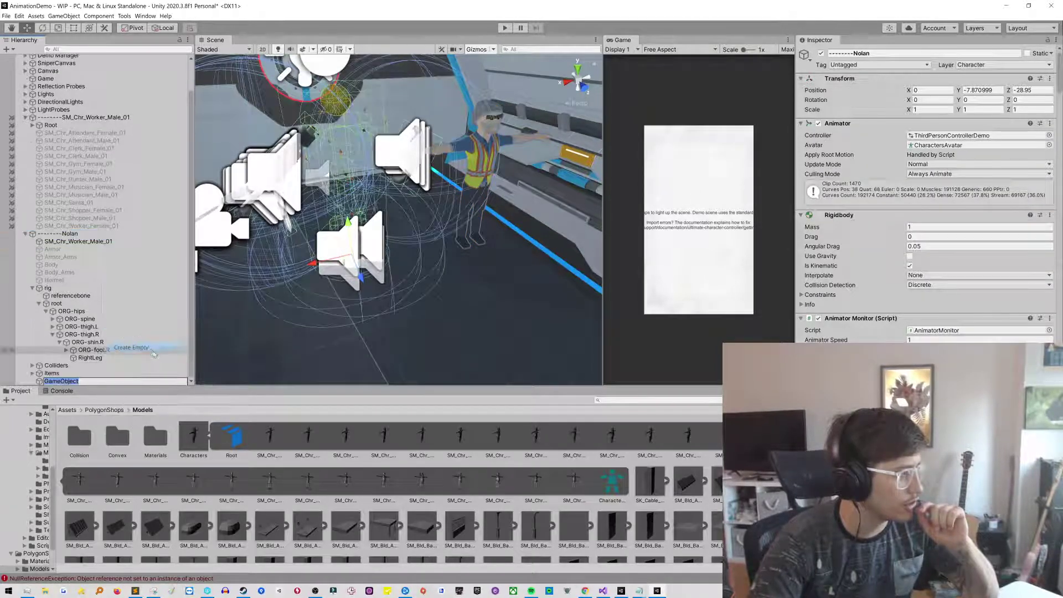
click(108, 335)
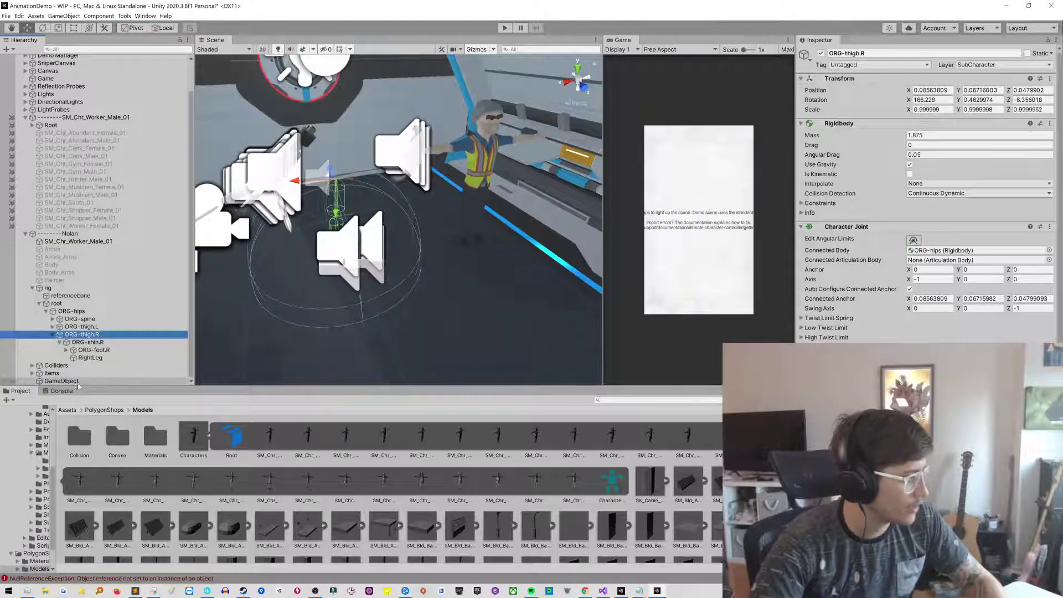
drag(76, 383, 101, 248)
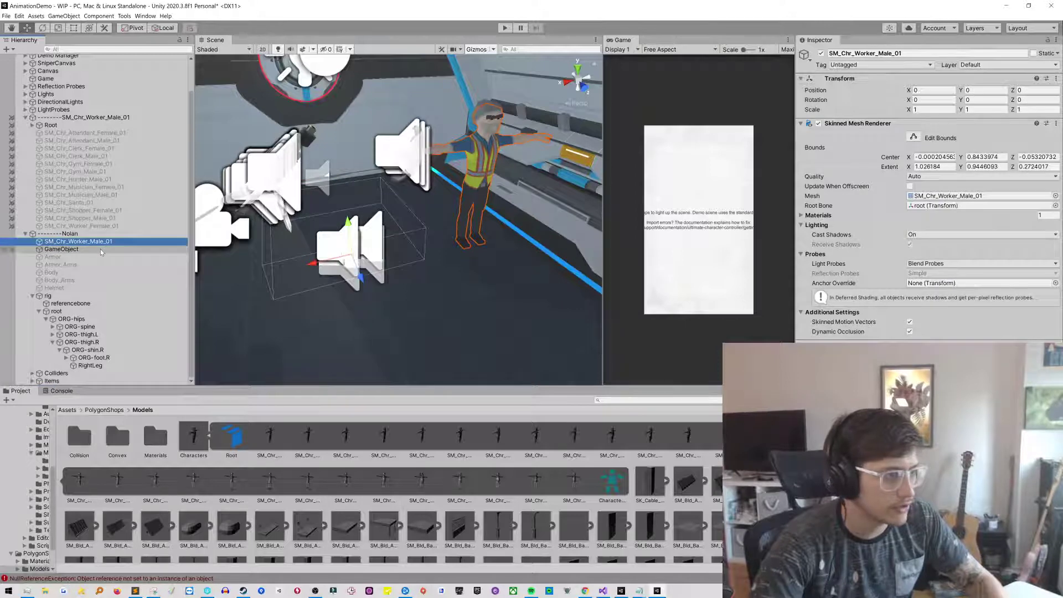
Step: Add a Skinned Mesh Renderer component to the new empty object
click(101, 249)
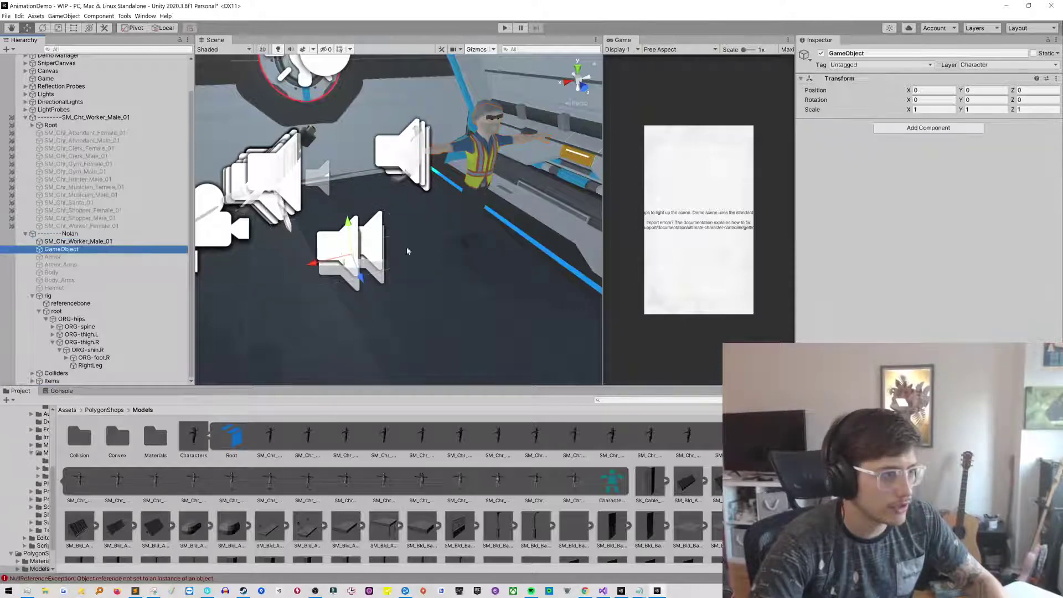
click(880, 130)
text(ski)
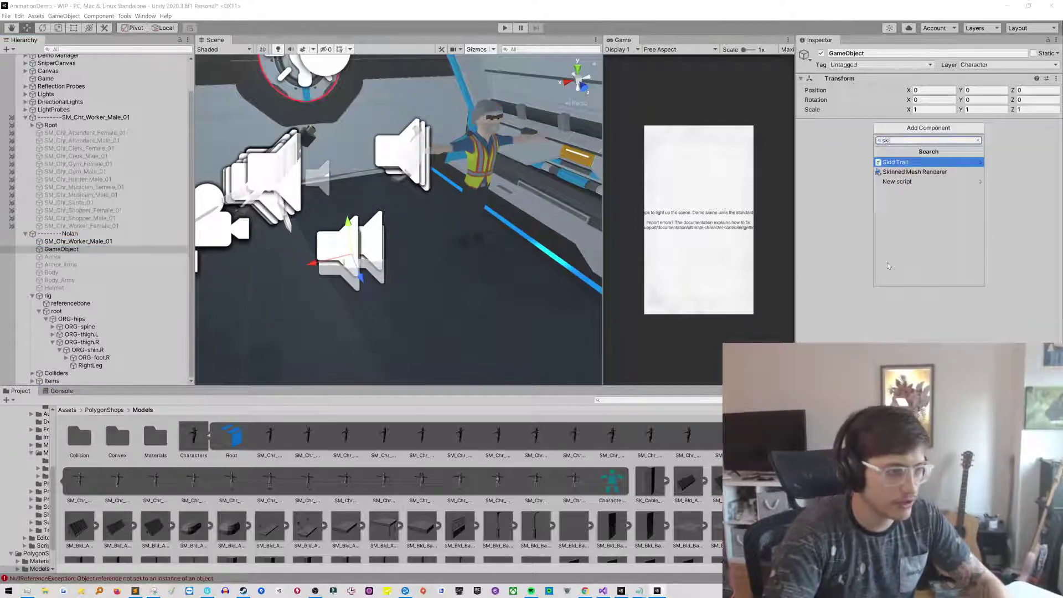
key(Down)
key(Return)
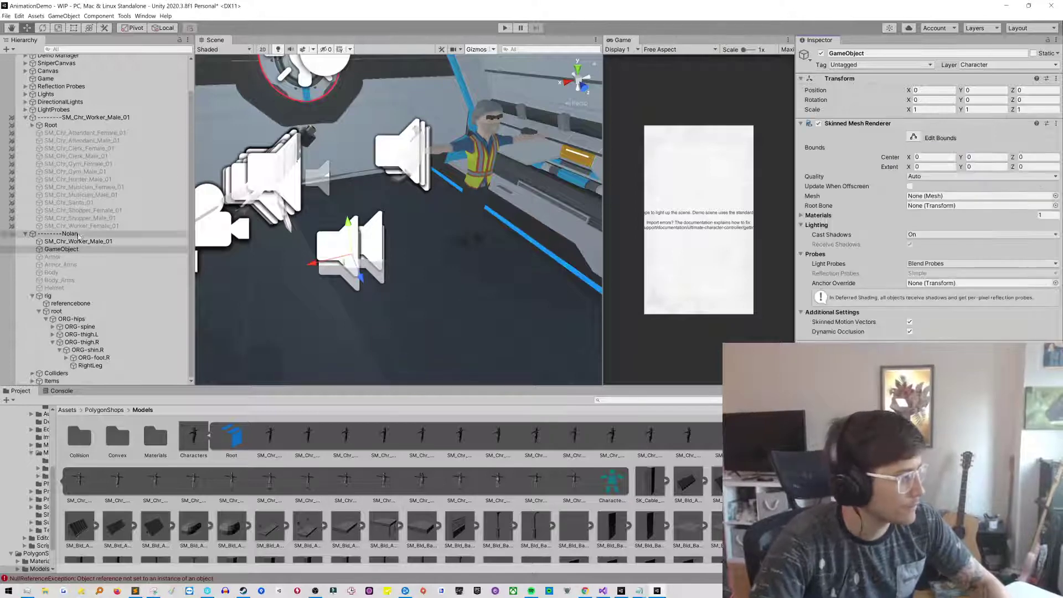
Step: Rename the new object to NewRenderer
right_click(99, 250)
click(126, 283)
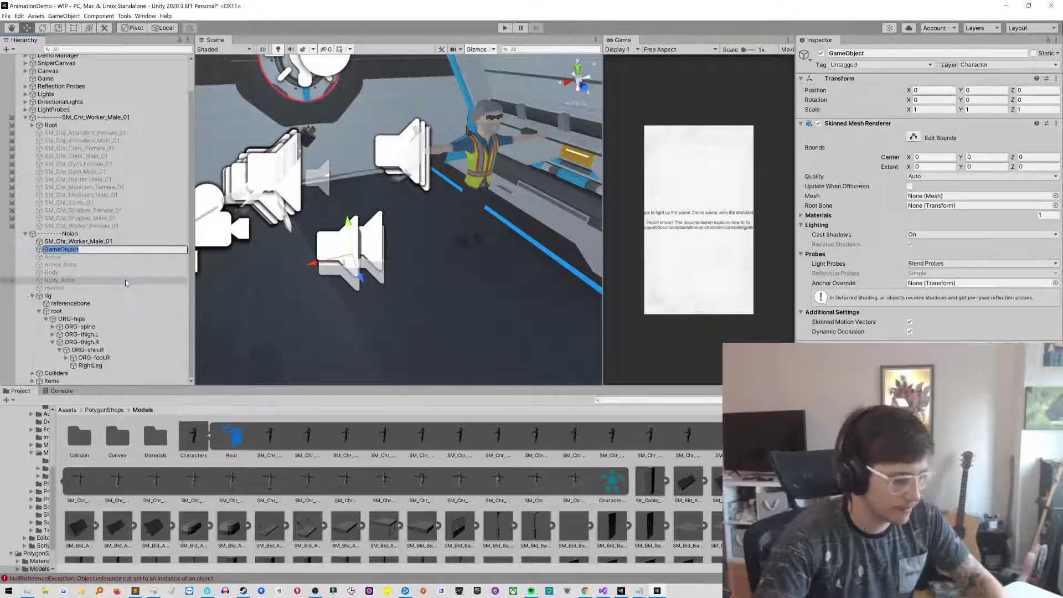
text(R)
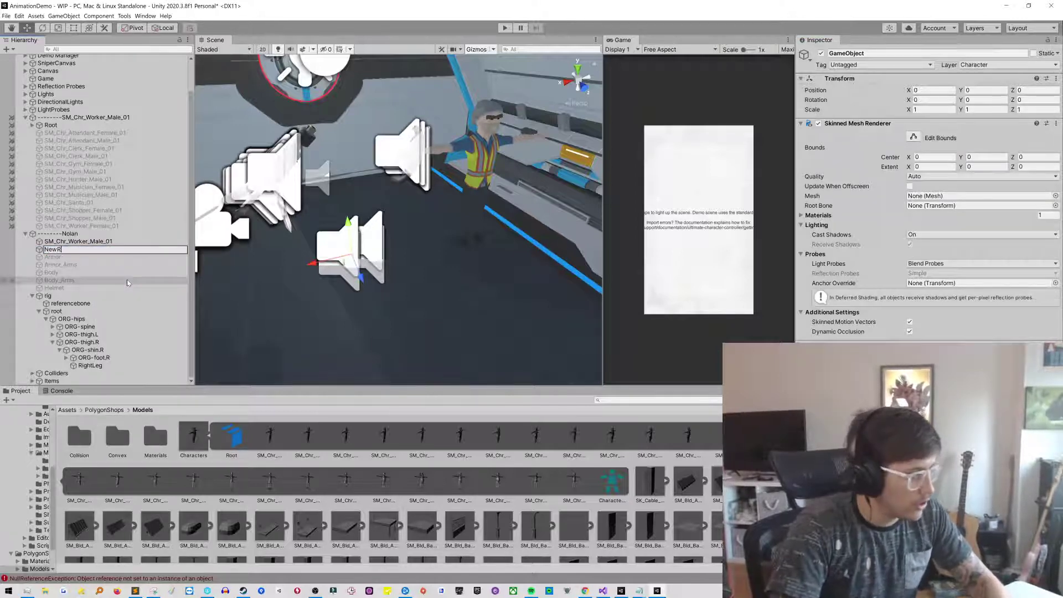
text(enderer)
key(Return)
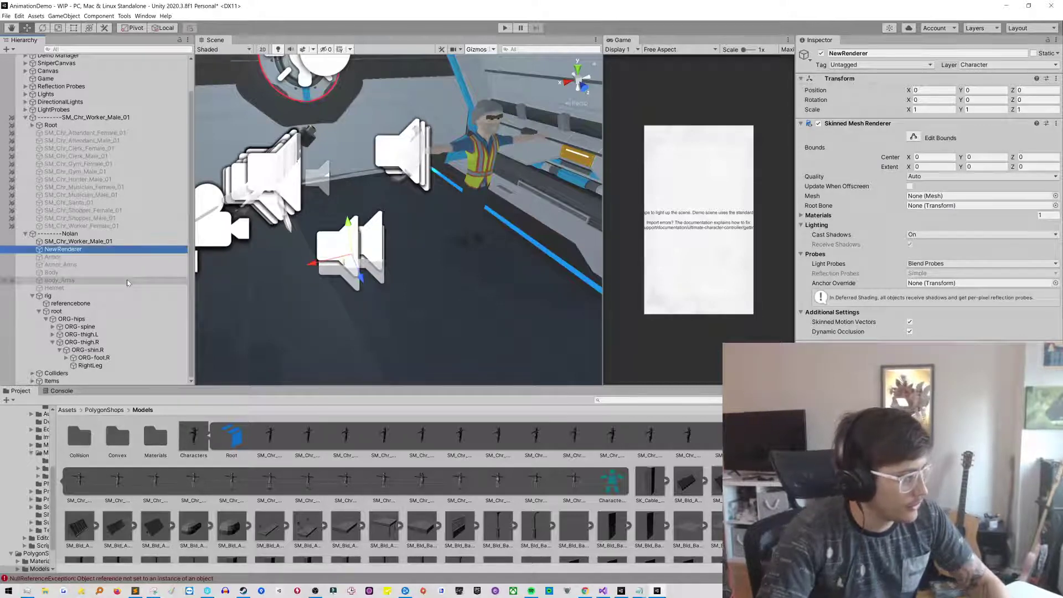
Step: Give NewRenderer the SM_Chr_Worker_Male_01 mesh and root as Root Bone, checking the worker renderer
click(149, 241)
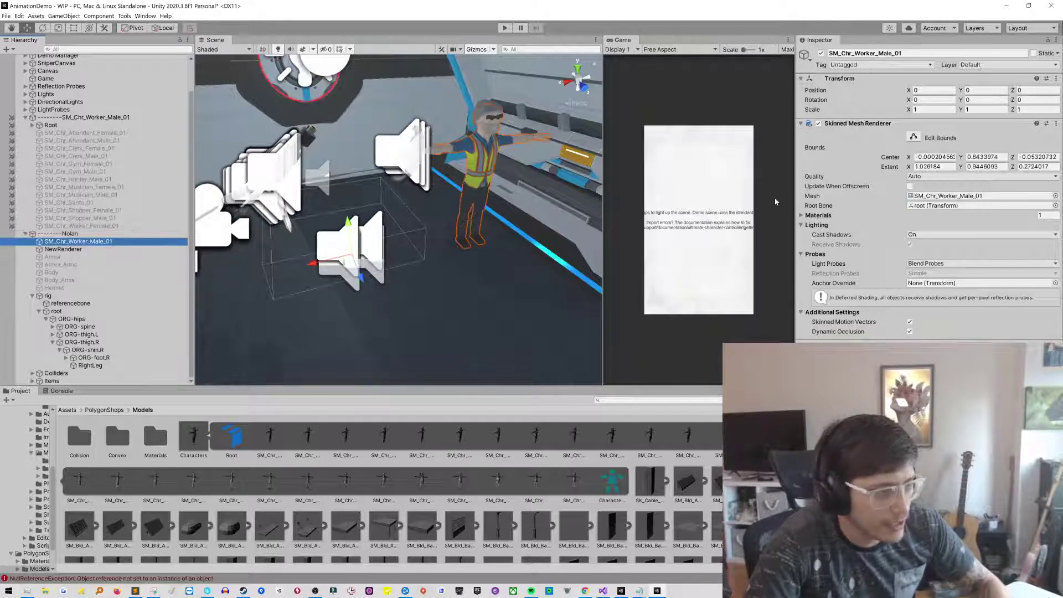
click(980, 196)
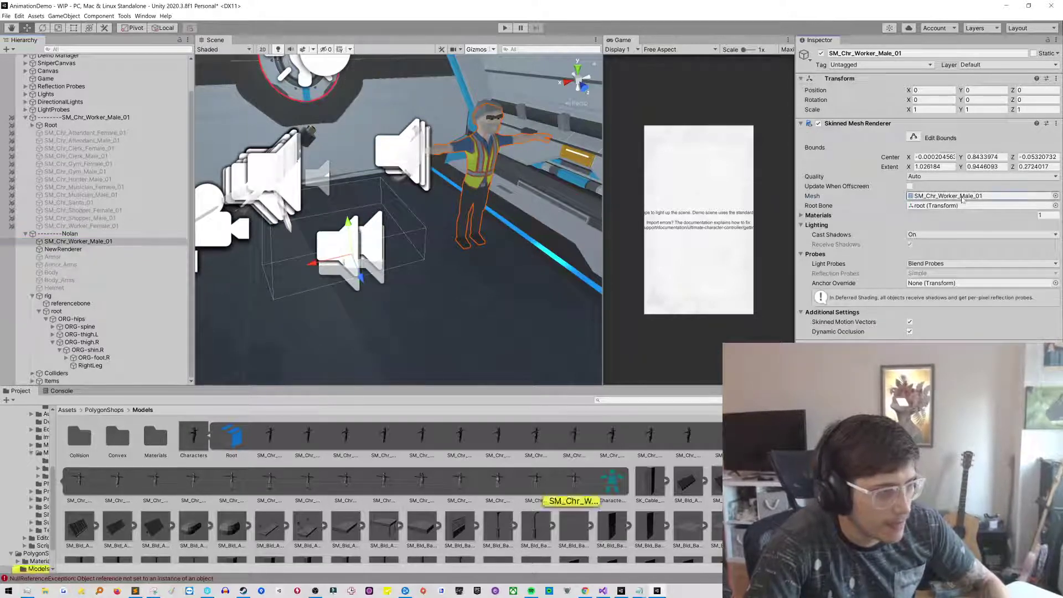
click(118, 248)
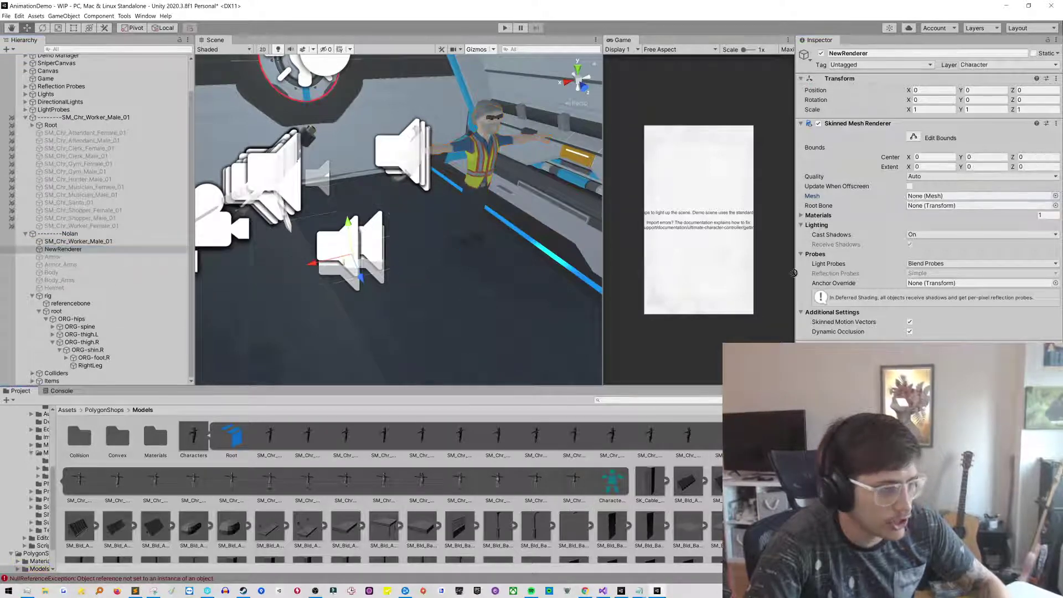
drag(844, 248, 944, 196)
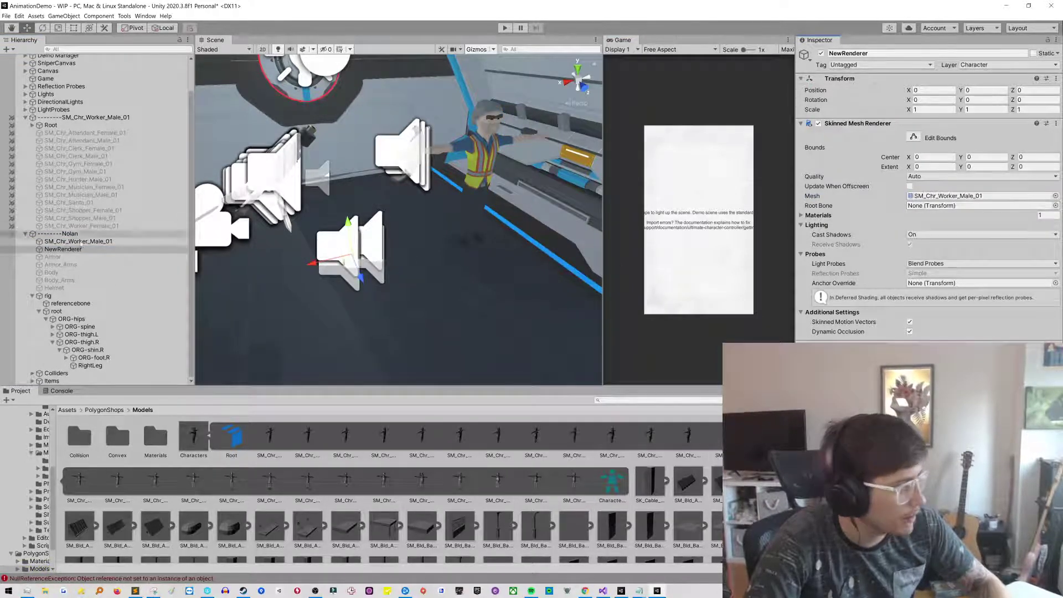
drag(88, 312, 914, 206)
click(74, 242)
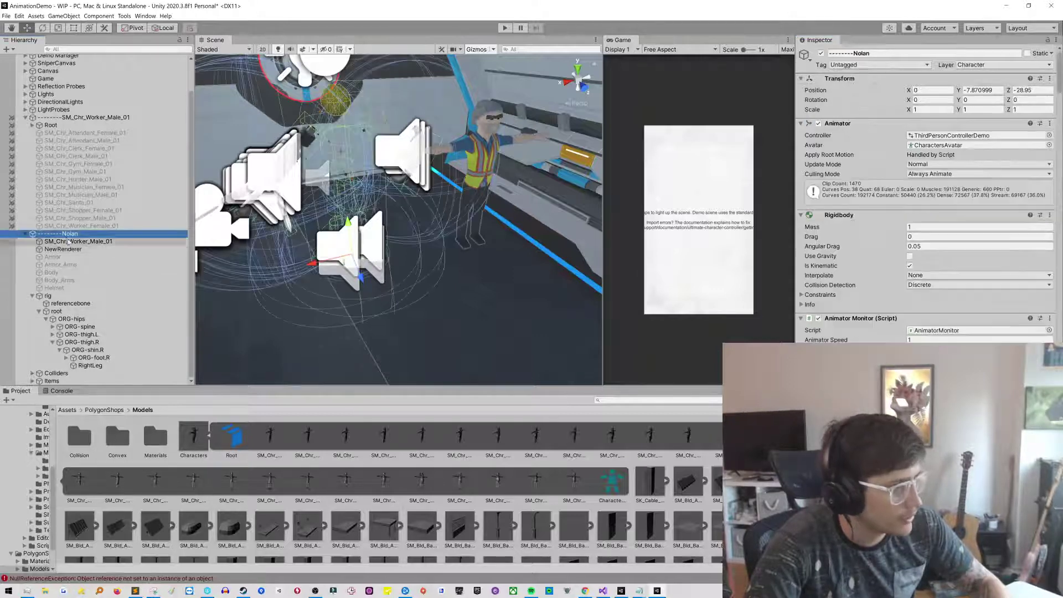
click(63, 249)
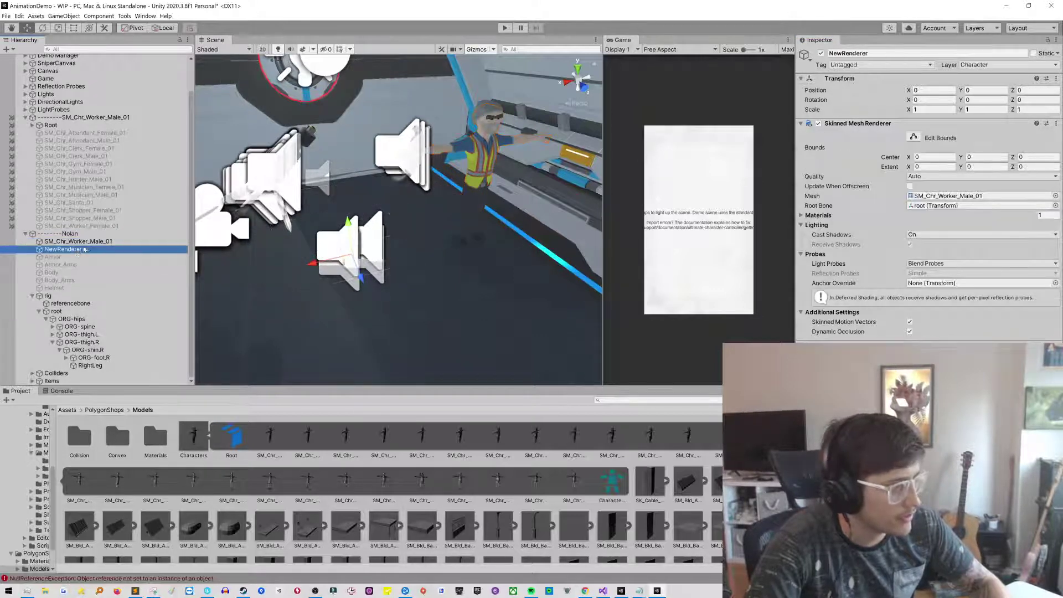
click(92, 244)
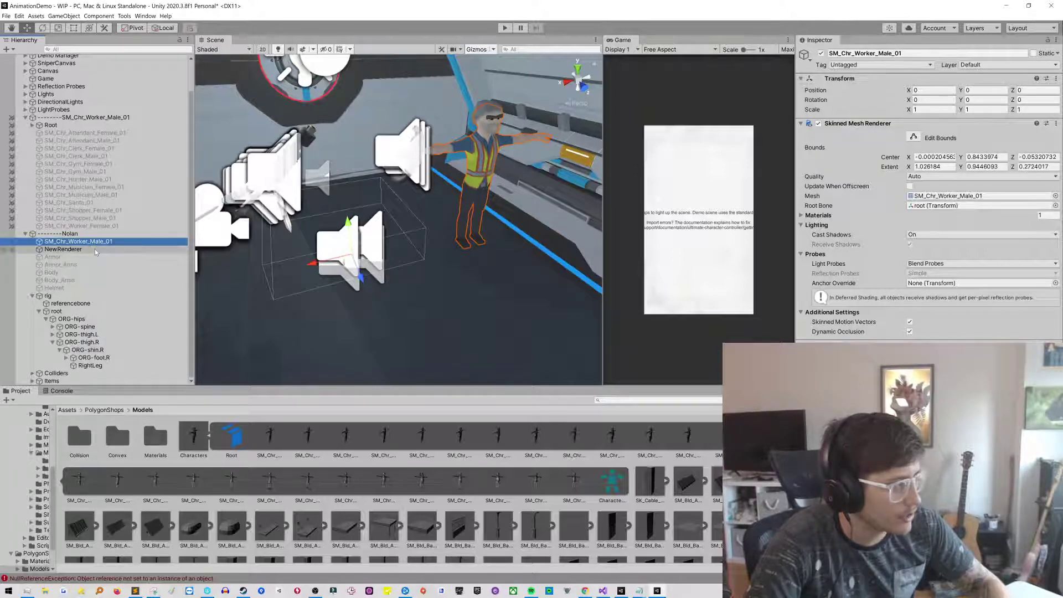
click(96, 250)
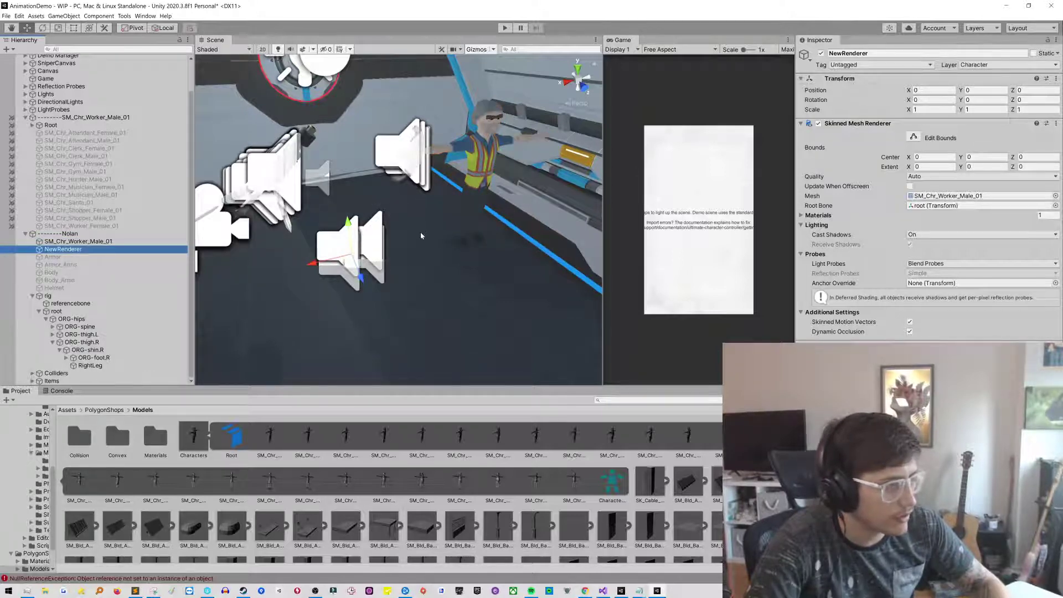
Step: Assign PolygonShops_Mat_01_A as NewRenderer's Element 0 material
click(818, 215)
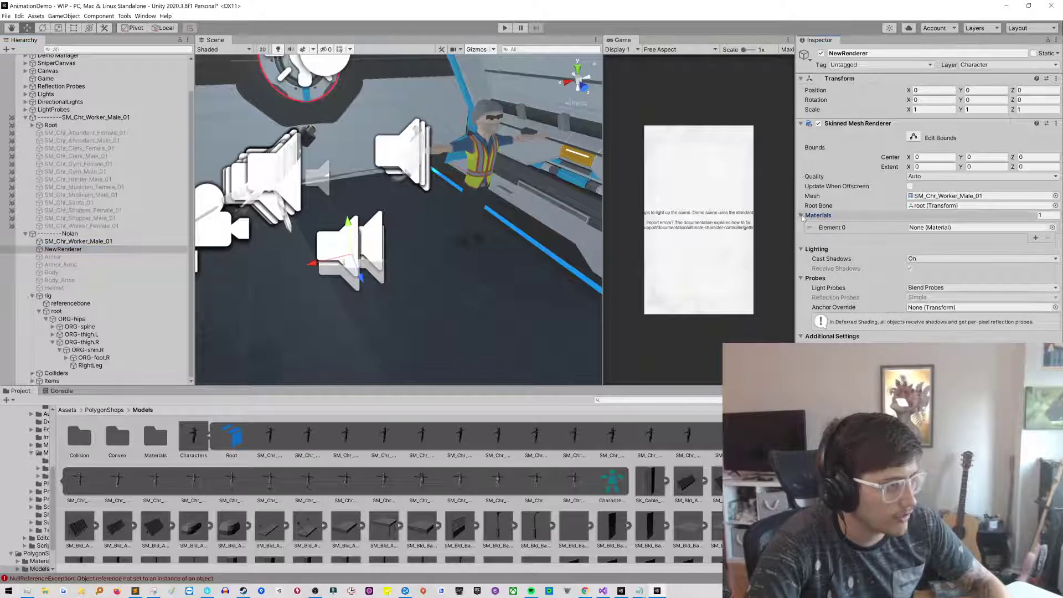
click(79, 241)
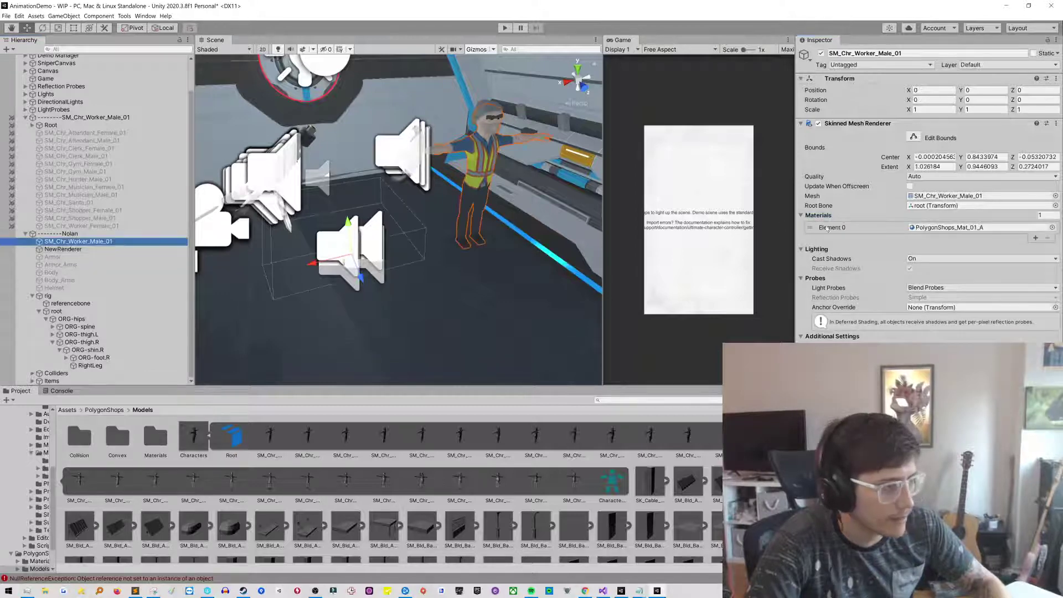
click(940, 228)
click(62, 249)
drag(230, 430, 945, 236)
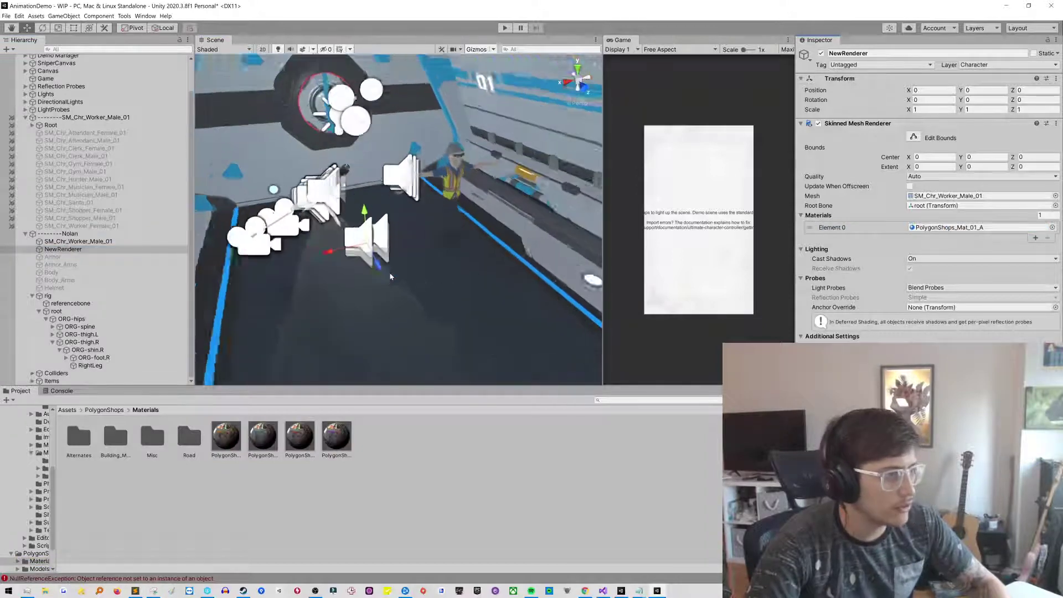
Step: Set NewRenderer's bounds extent to 1, 0.9, 0.27, copied from the worker renderer
click(78, 242)
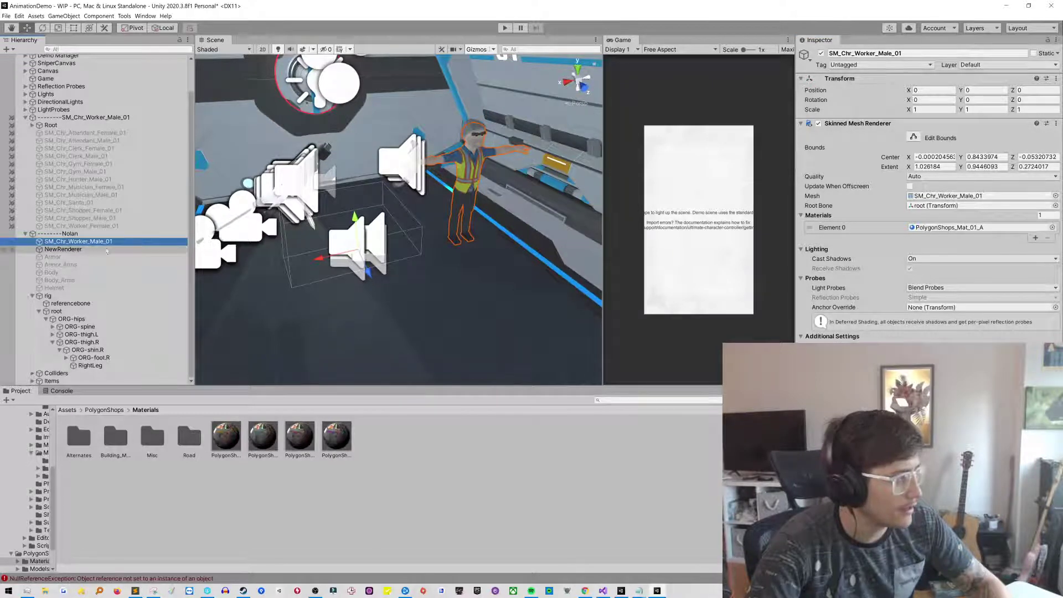
click(78, 249)
click(934, 166)
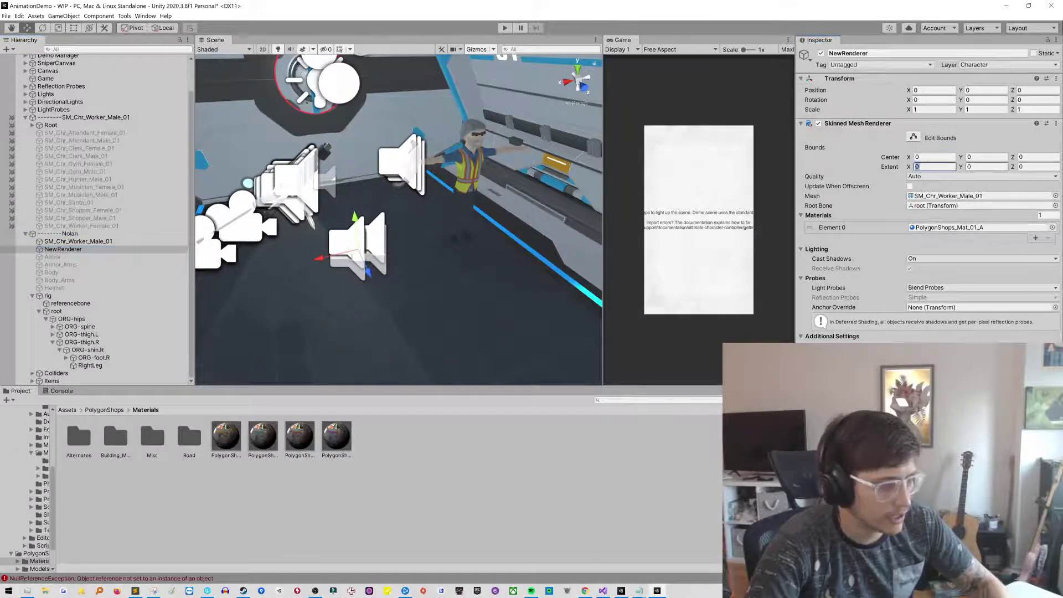
text(1)
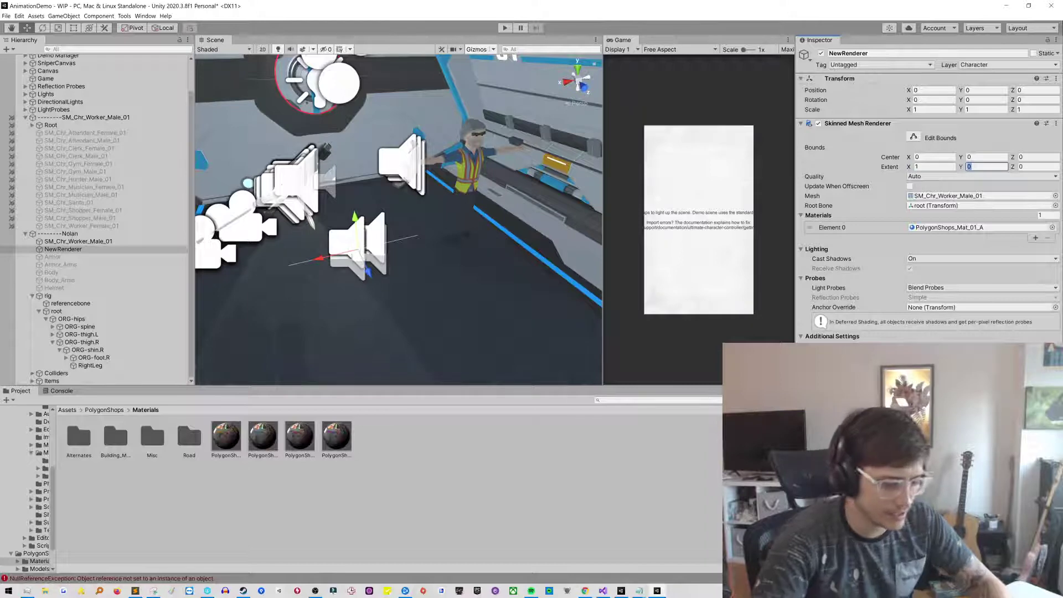
click(87, 242)
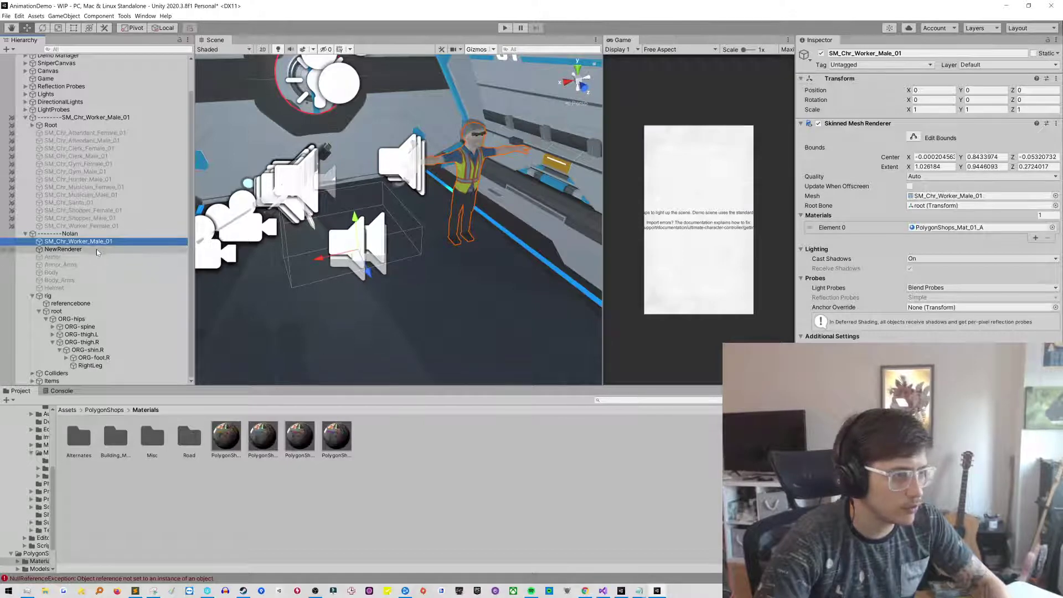
click(96, 250)
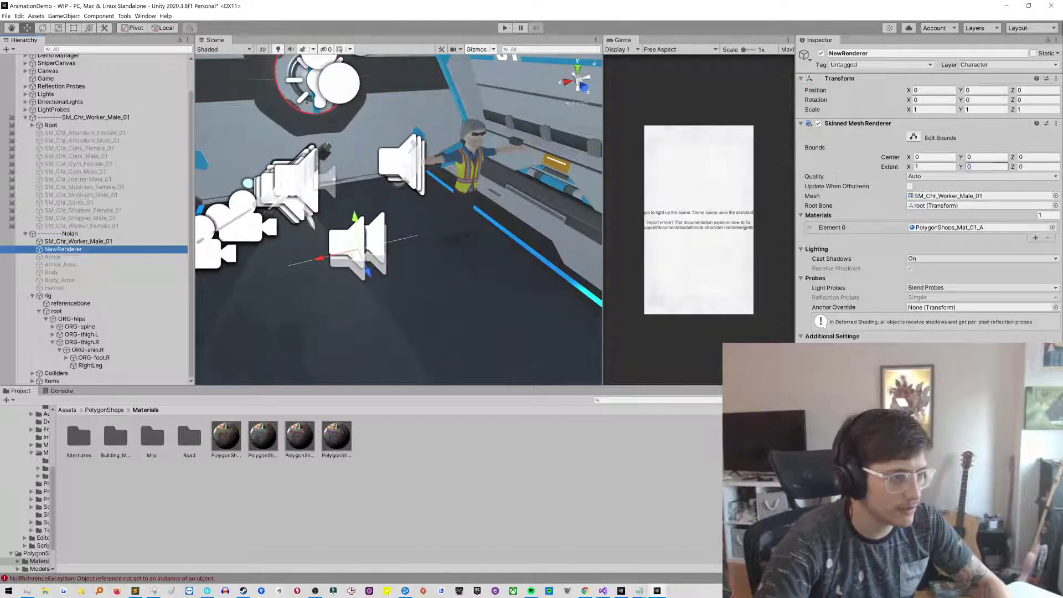
click(986, 166)
text(0.9)
key(Tab)
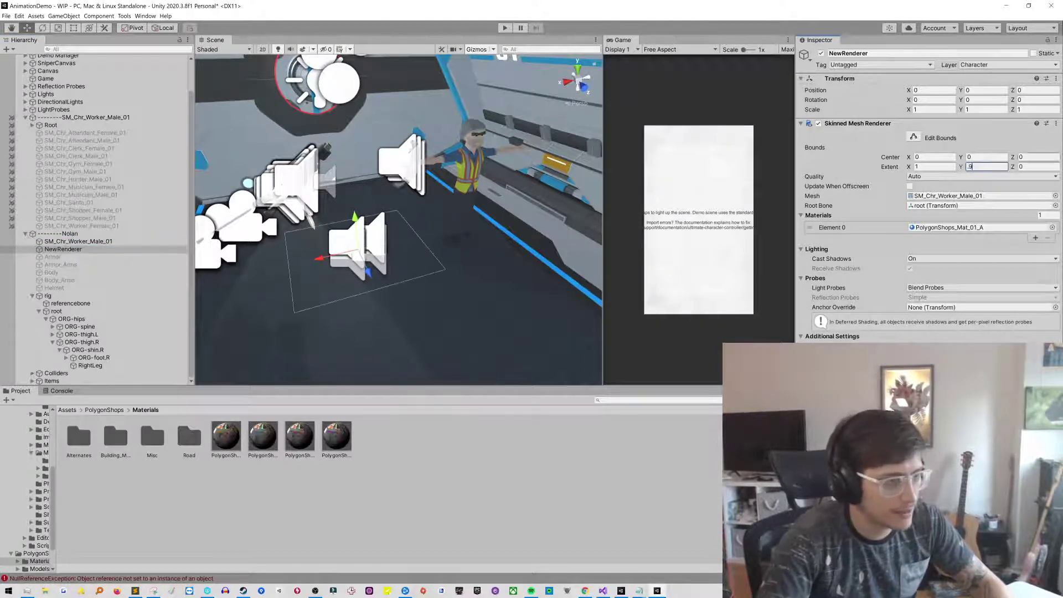
text(.27)
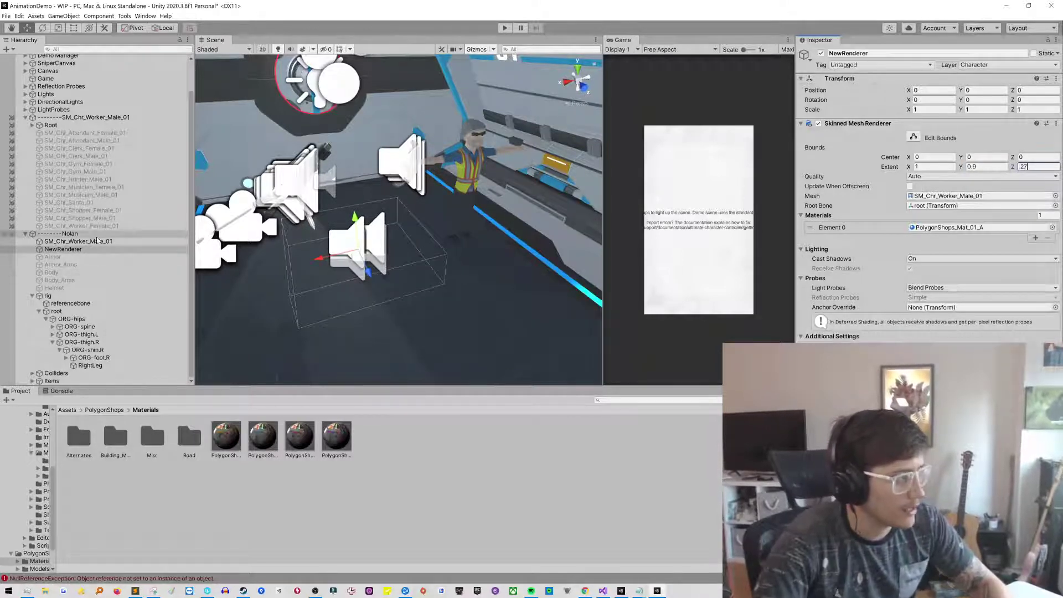
Step: Set NewRenderer's bounds centre Y to 0.8, comparing against the worker renderer's bounds
click(96, 241)
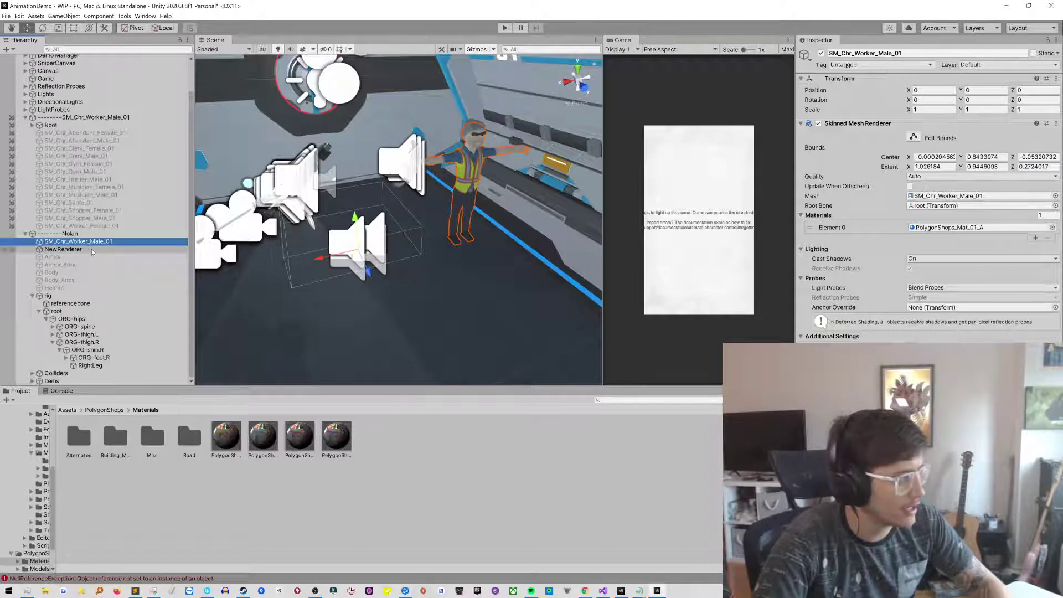
click(92, 248)
click(986, 157)
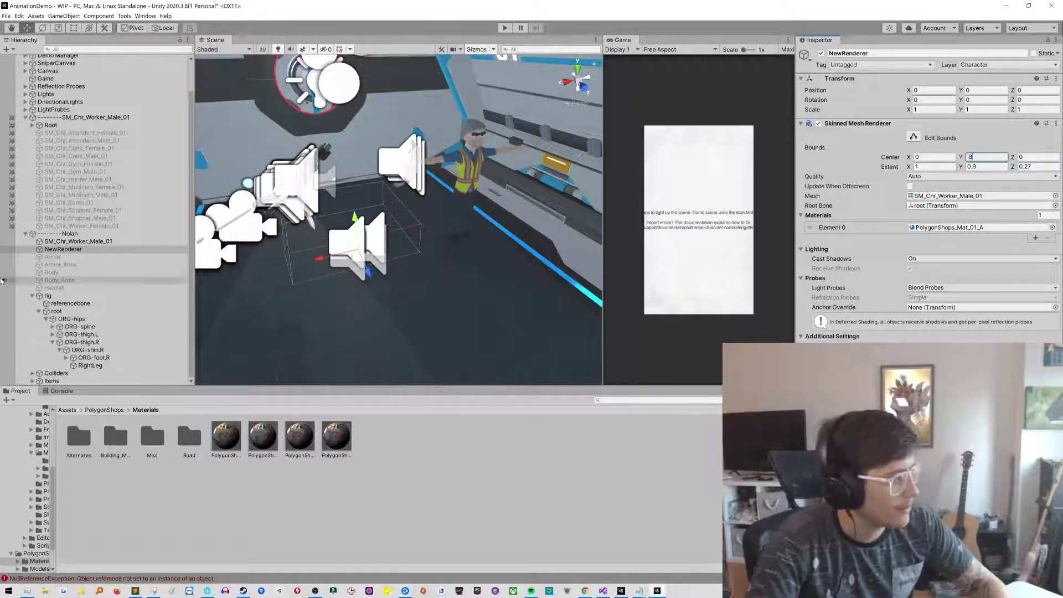
click(78, 242)
click(79, 249)
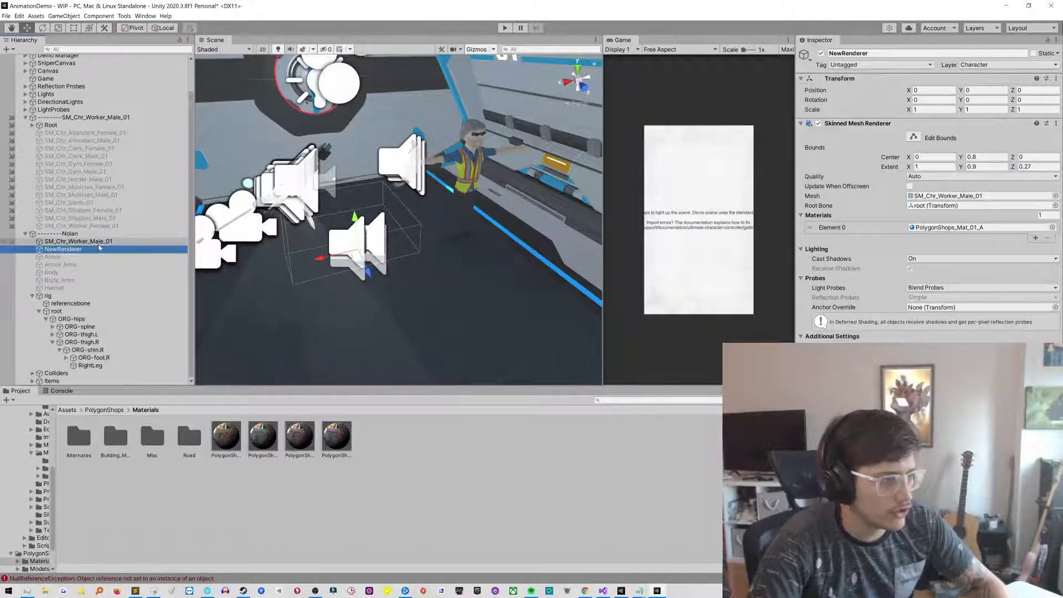
click(101, 243)
click(107, 248)
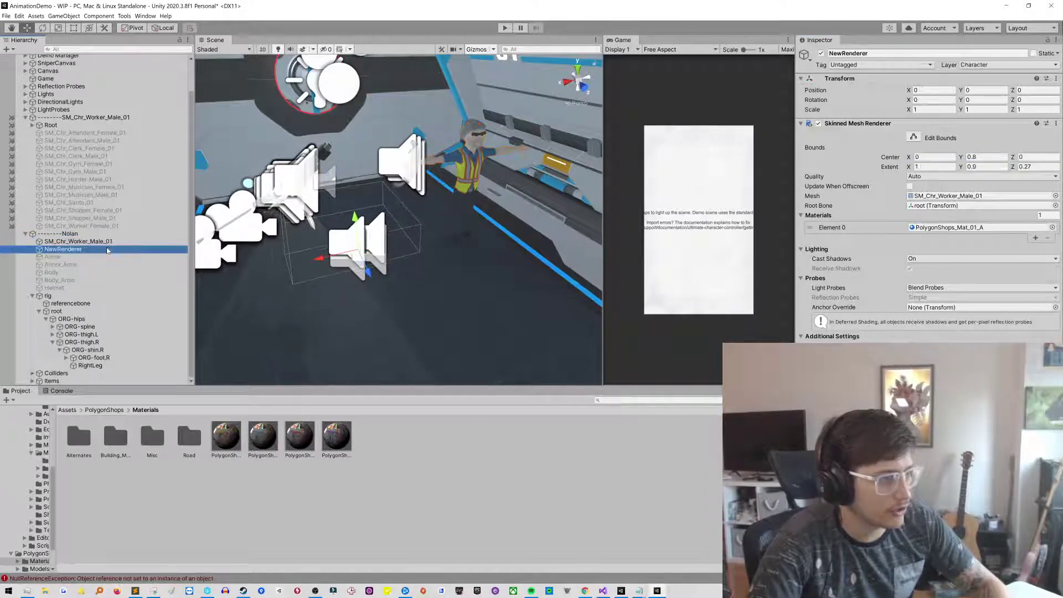
click(108, 242)
Step: Start a play-test of the character with NewRenderer and bring up the Windows Start menu
click(503, 29)
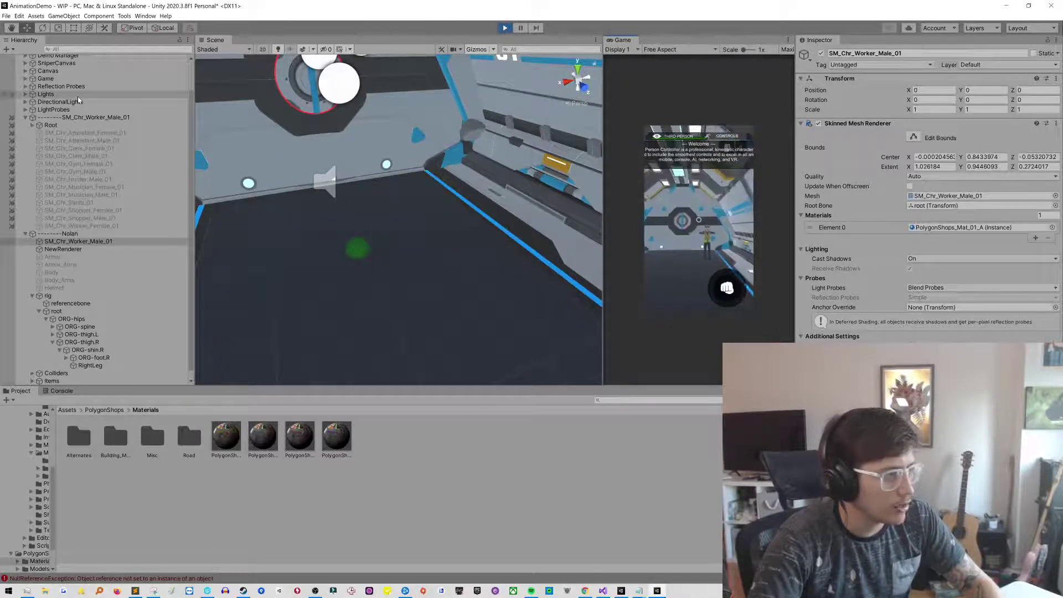
key(super)
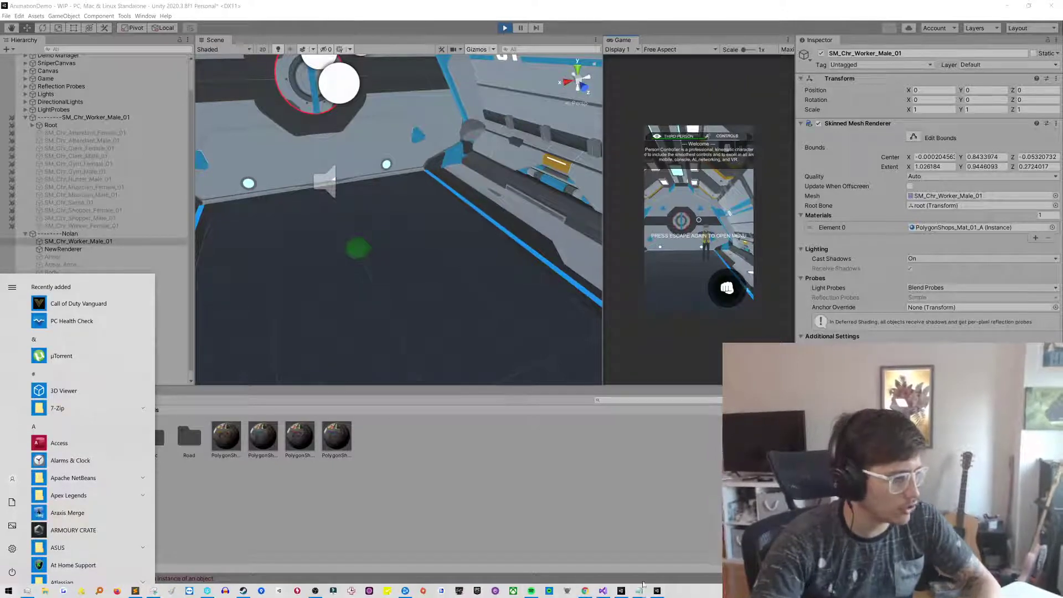
mouse_move(642, 594)
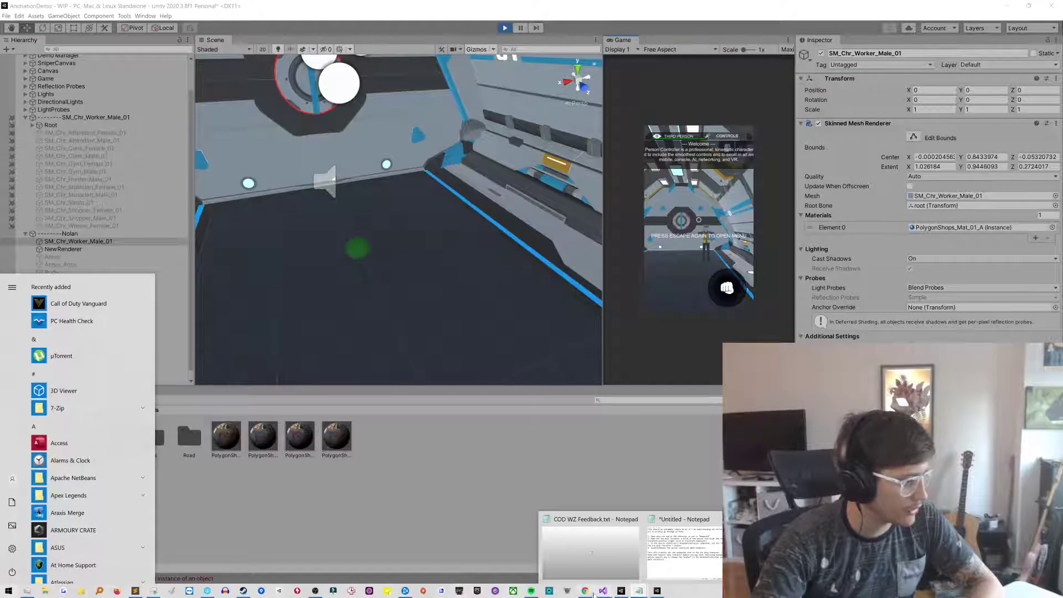
Step: Bring the YouTube video page forward and clear the text selection in its comment
click(585, 591)
click(541, 346)
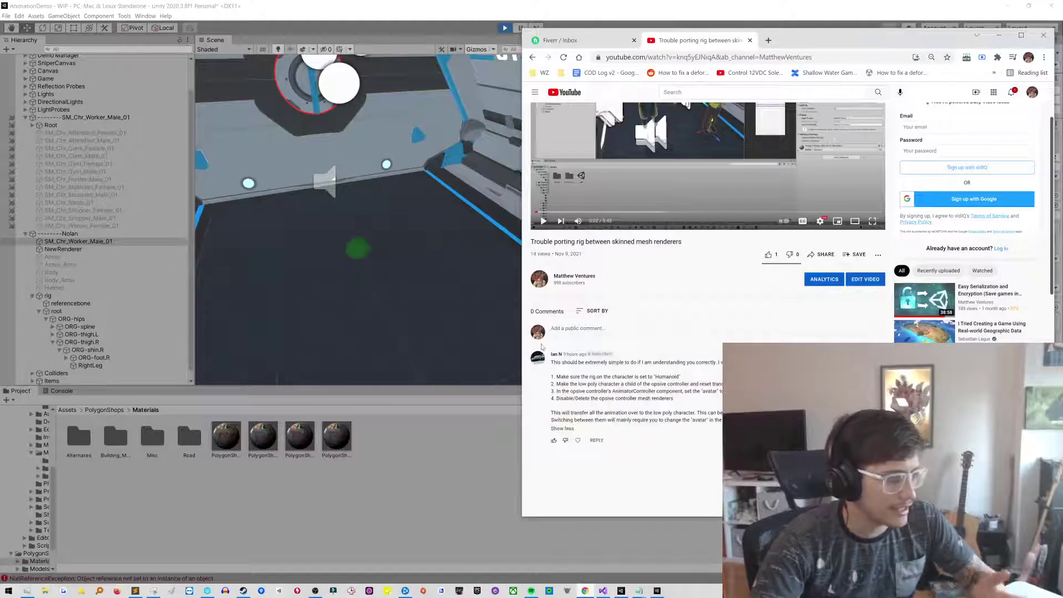